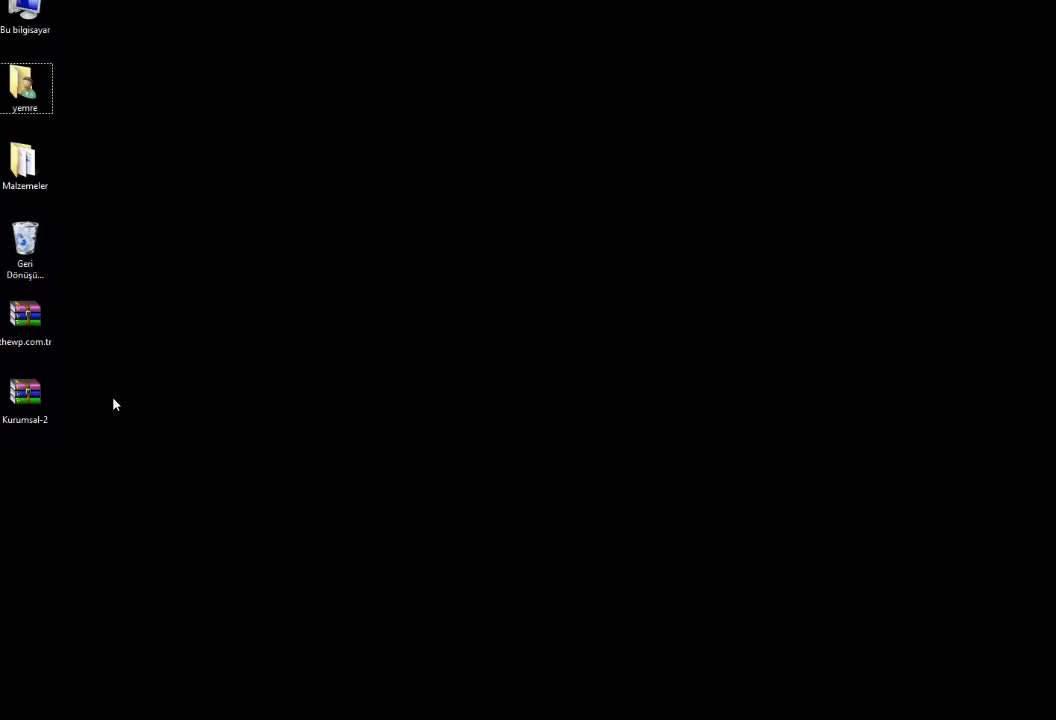
Step: Extract the Kurumsal-2 and thewp.com.tr archives directly onto the desktop
{"action": "right_click", "coordinate": [33, 392]}
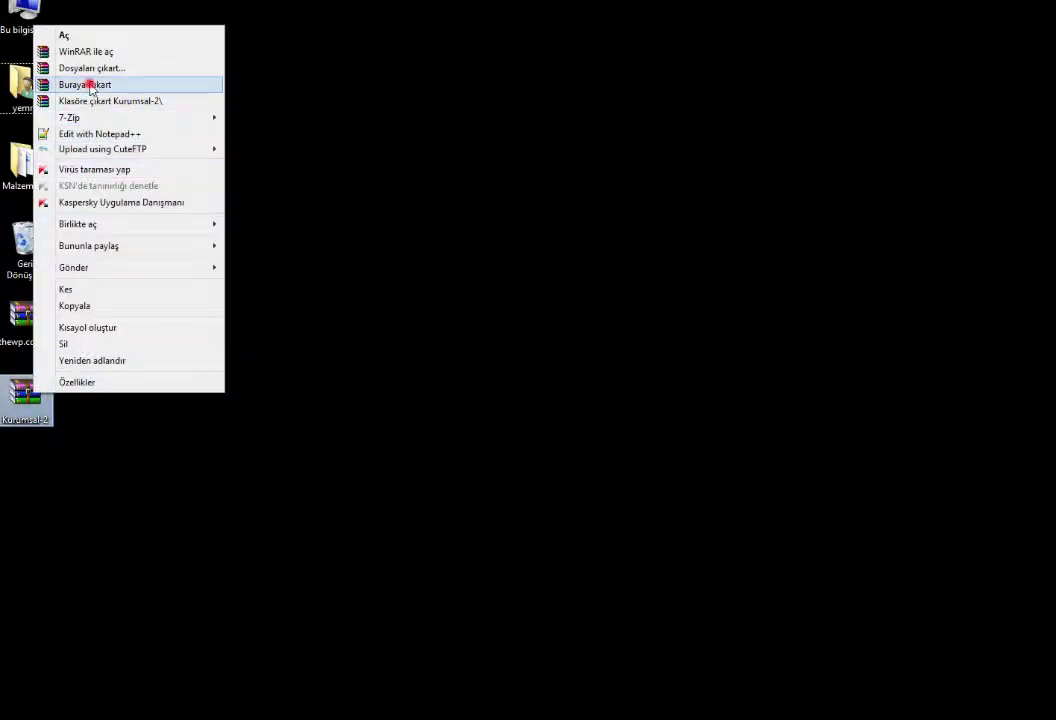
{"action": "left_click", "coordinate": [87, 84]}
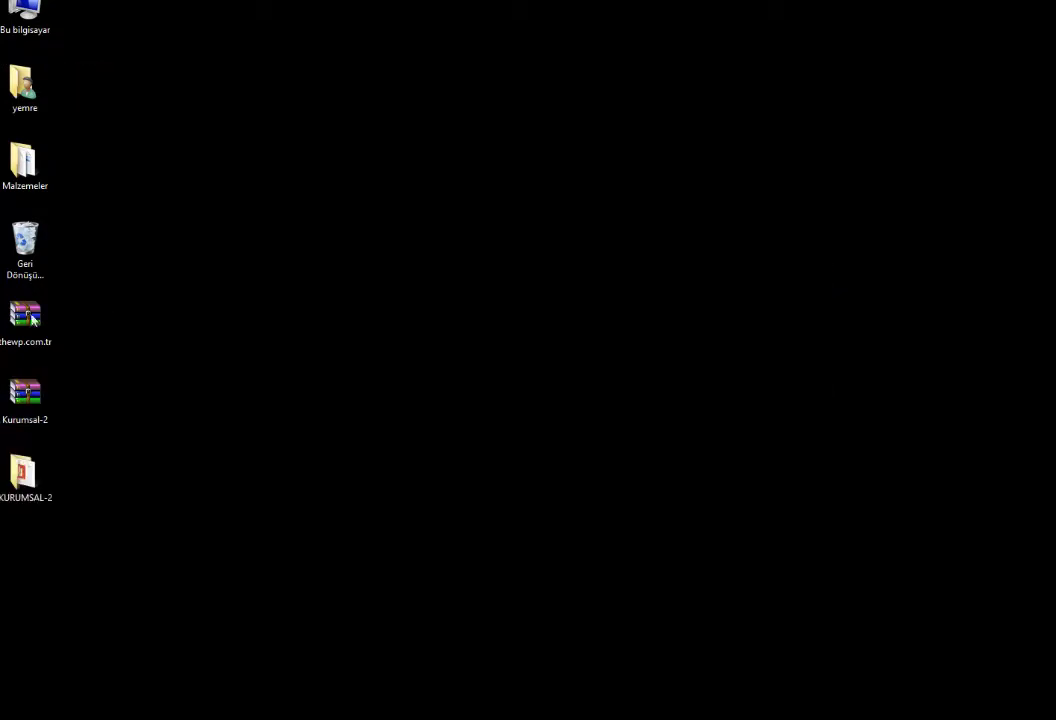
{"action": "right_click", "coordinate": [25, 316]}
{"action": "left_click", "coordinate": [137, 380]}
Step: Move lisans.php from the desktop into the kurumsal2 folder inside KURUMSAL-2\TEMA
{"action": "double_click", "coordinate": [24, 472]}
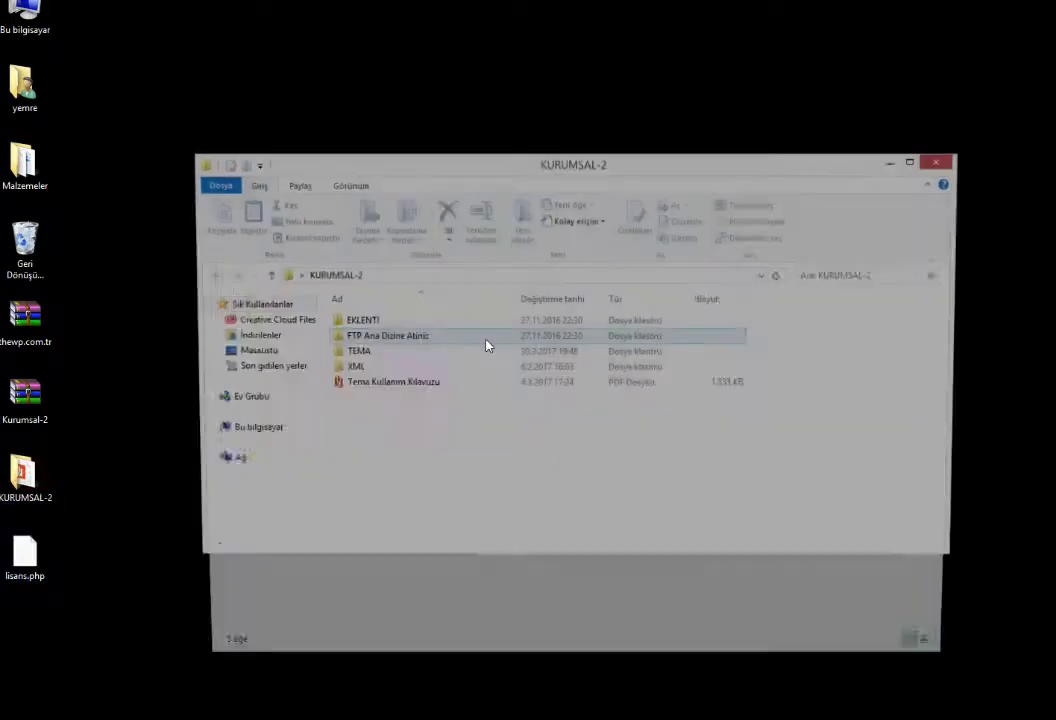
{"action": "double_click", "coordinate": [354, 346]}
{"action": "double_click", "coordinate": [358, 320]}
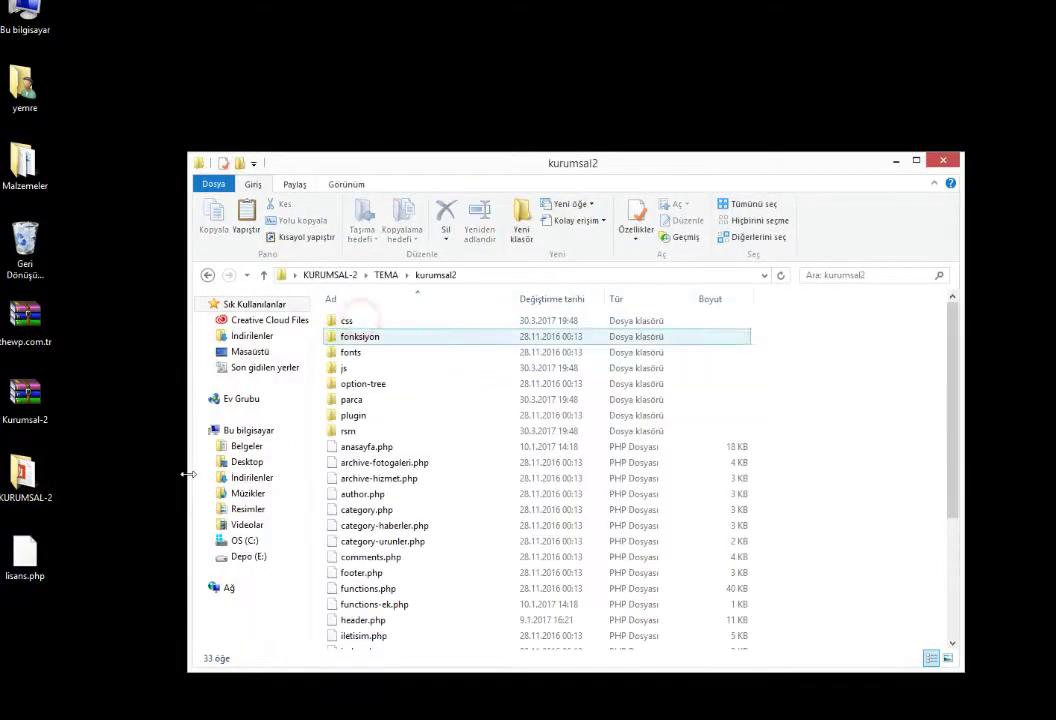
{"action": "left_click_drag", "start_coordinate": [26, 552], "coordinate": [431, 460]}
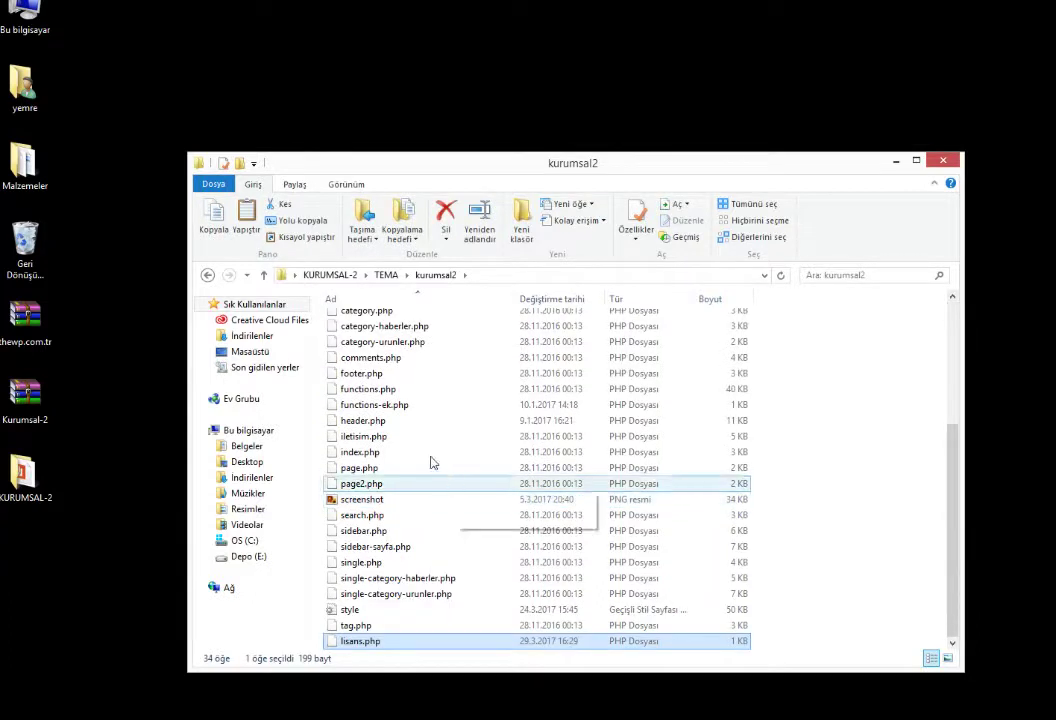
Step: Compress the kurumsal2 theme folder into kurumsal2.zip with 7-Zip and close the folder window
{"action": "left_click", "coordinate": [208, 275]}
{"action": "right_click", "coordinate": [375, 322]}
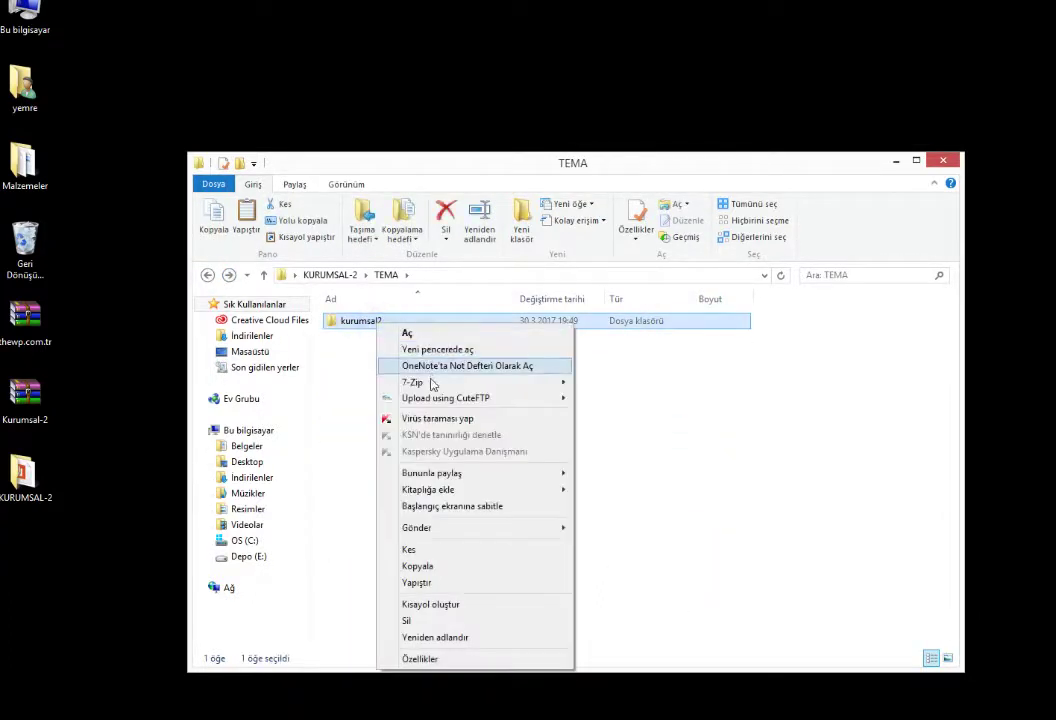
{"action": "mouse_move", "coordinate": [560, 382]}
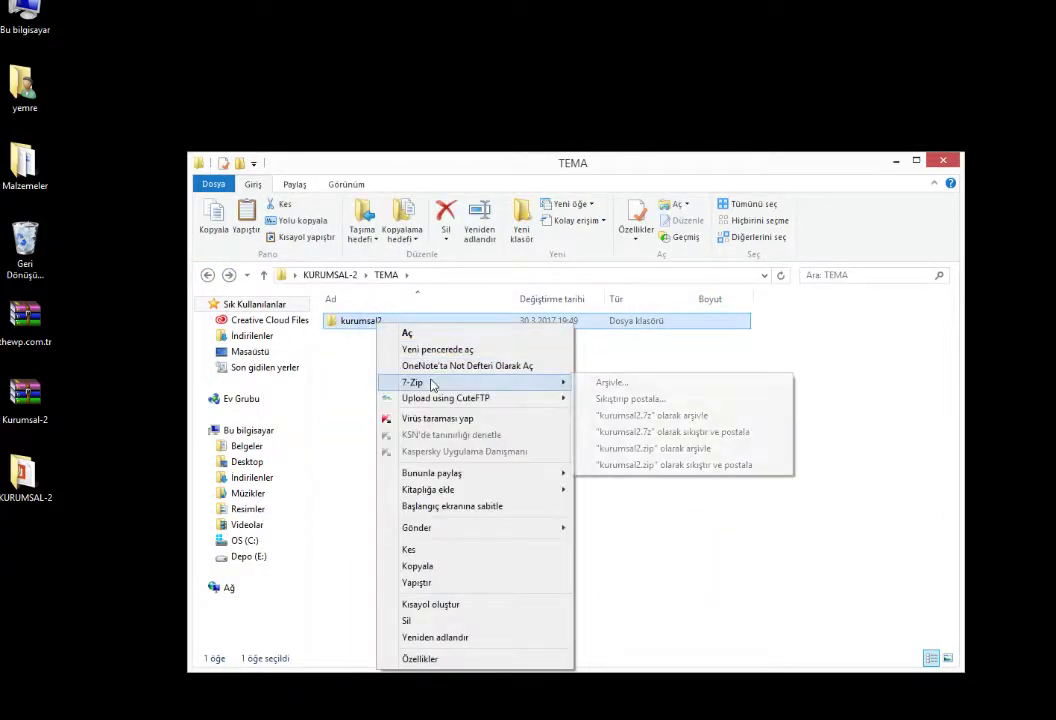
{"action": "left_click", "coordinate": [680, 449]}
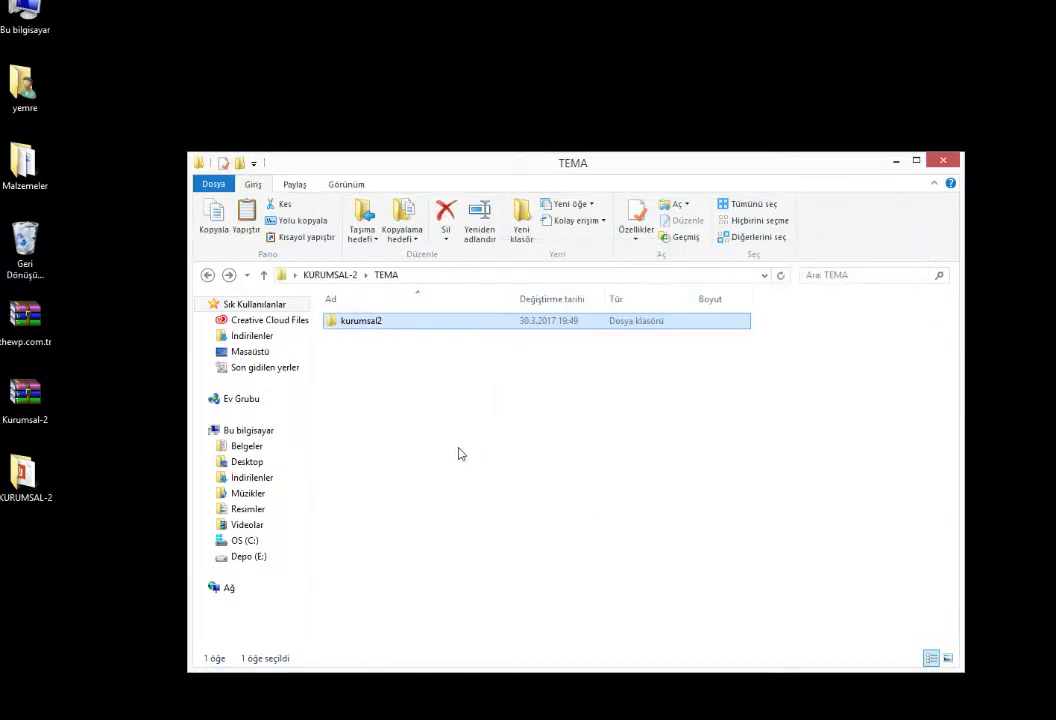
{"action": "left_click", "coordinate": [943, 160]}
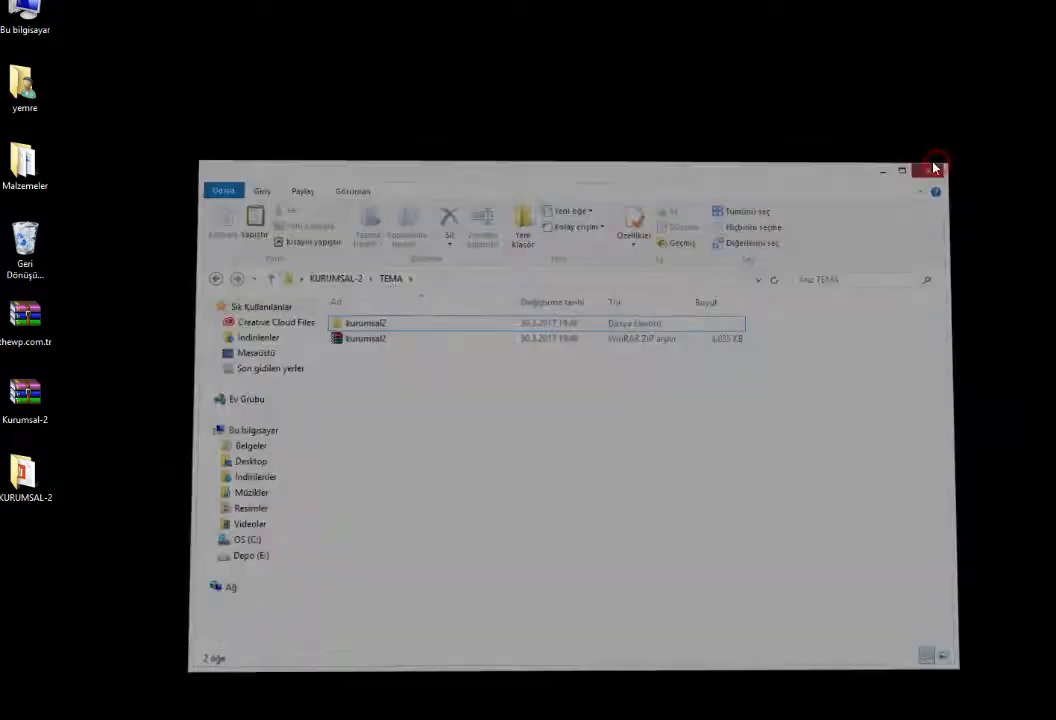
Step: Switch to Chrome and open the theme upload form in the demo site's WordPress admin
{"action": "key", "text": "alt+Tab"}
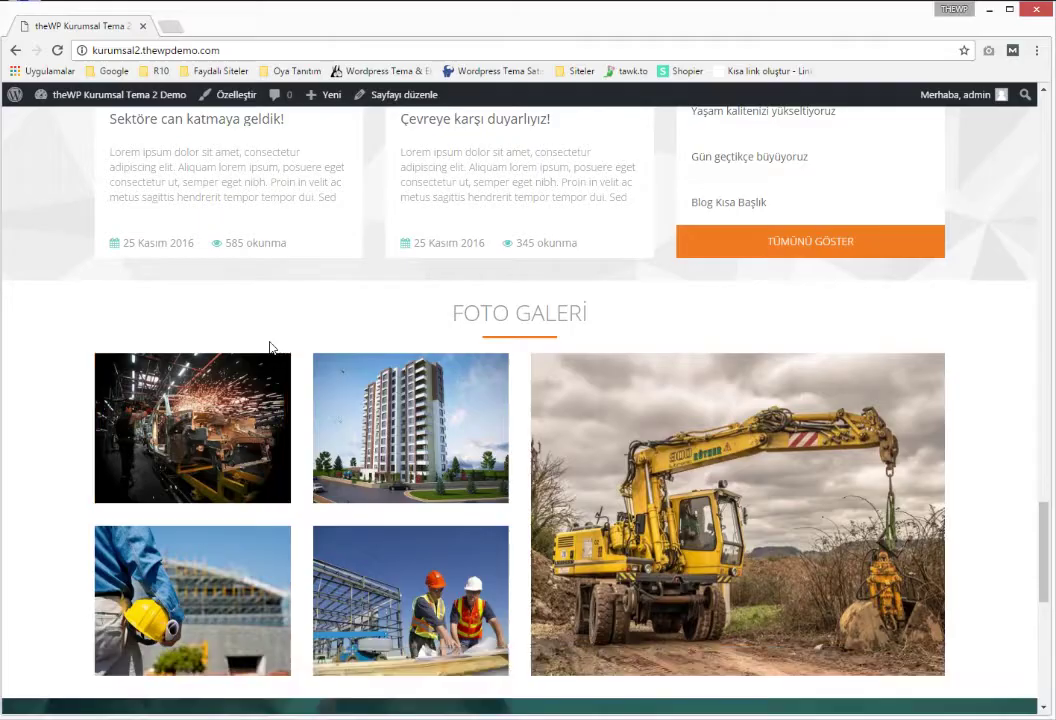
{"action": "mouse_move", "coordinate": [90, 96]}
{"action": "left_click", "coordinate": [59, 179]}
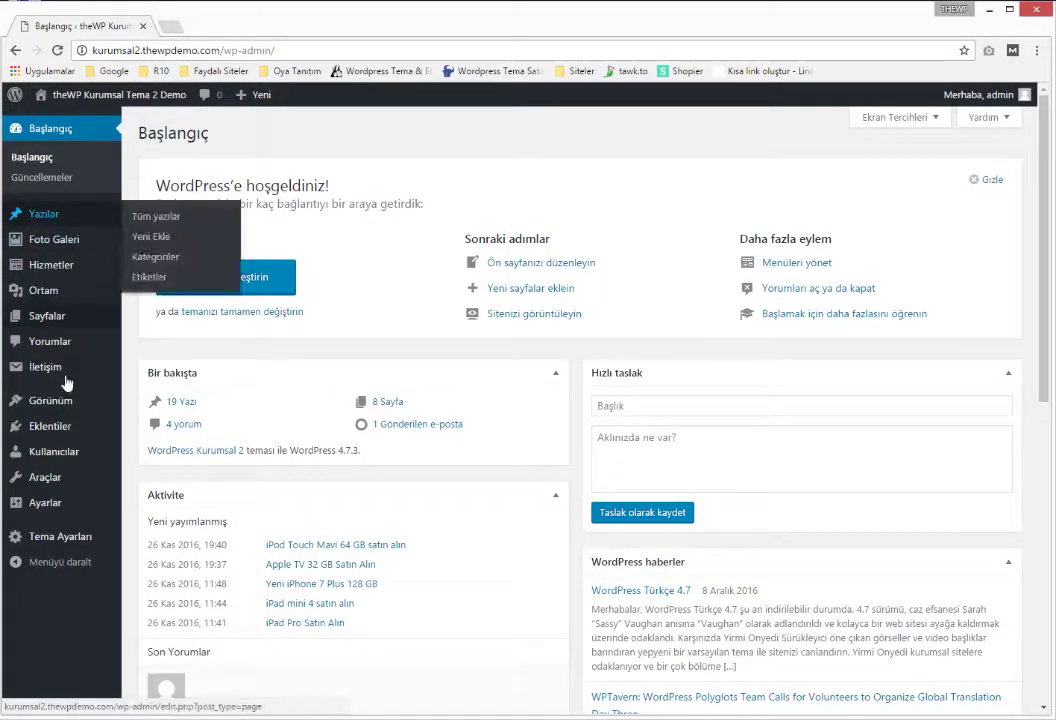
{"action": "mouse_move", "coordinate": [67, 410]}
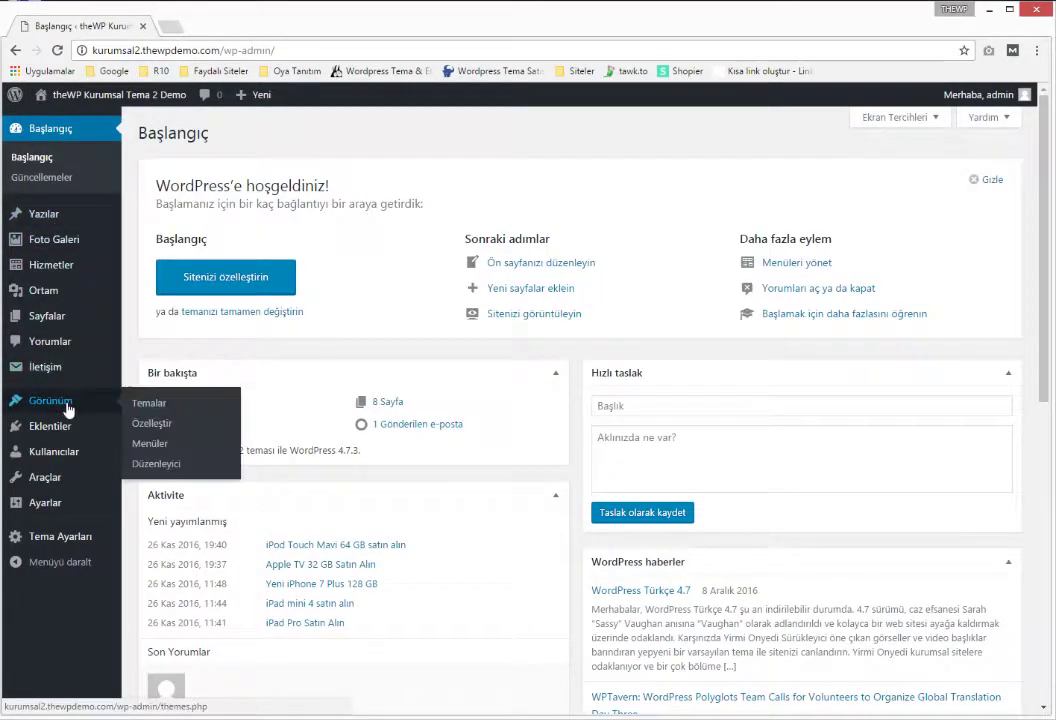
{"action": "left_click", "coordinate": [149, 402]}
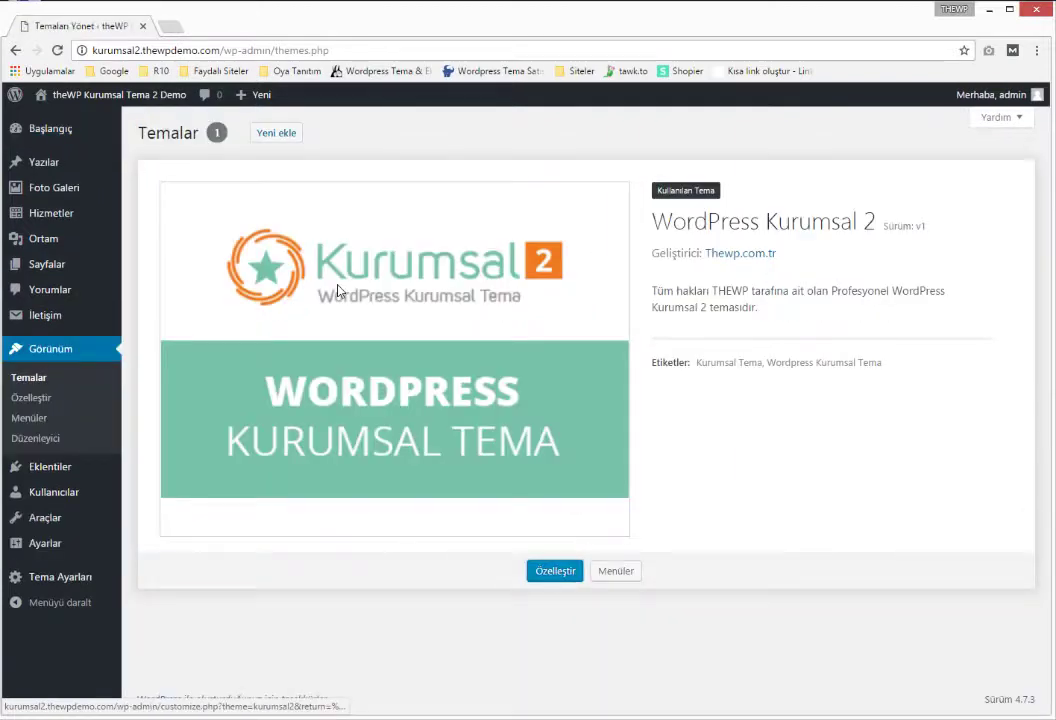
{"action": "left_click", "coordinate": [276, 132]}
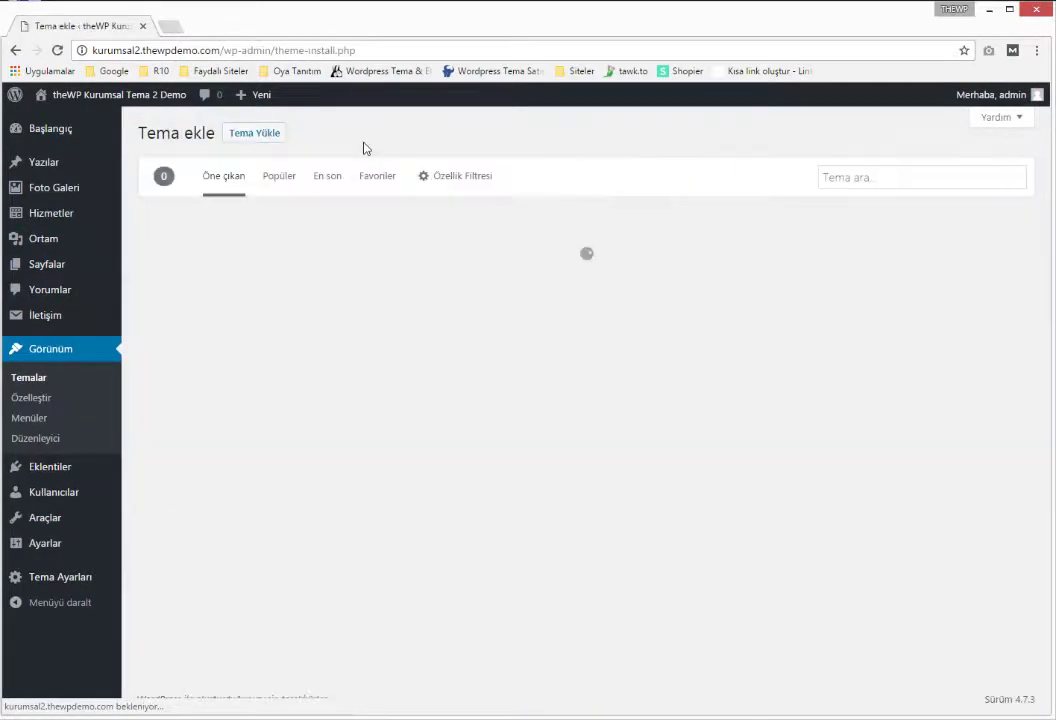
{"action": "left_click", "coordinate": [262, 133]}
Step: Choose kurumsal2.zip from the desktop's KURUMSAL-2\TEMA folder as the theme file to upload
{"action": "left_click", "coordinate": [470, 272]}
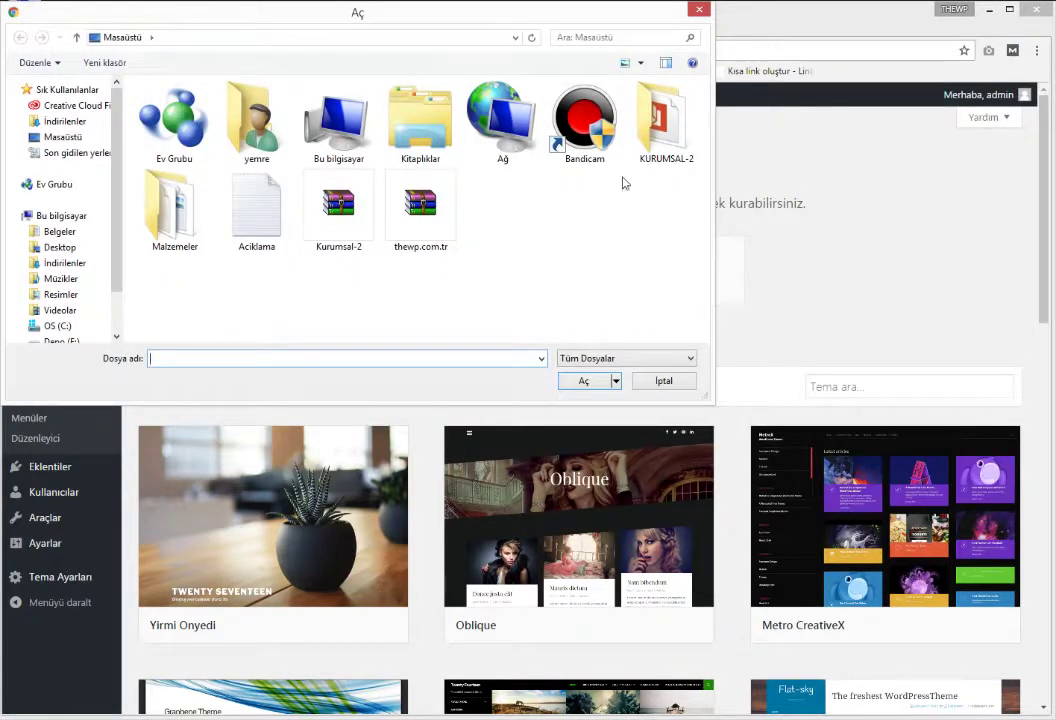
{"action": "double_click", "coordinate": [655, 125]}
{"action": "double_click", "coordinate": [195, 140]}
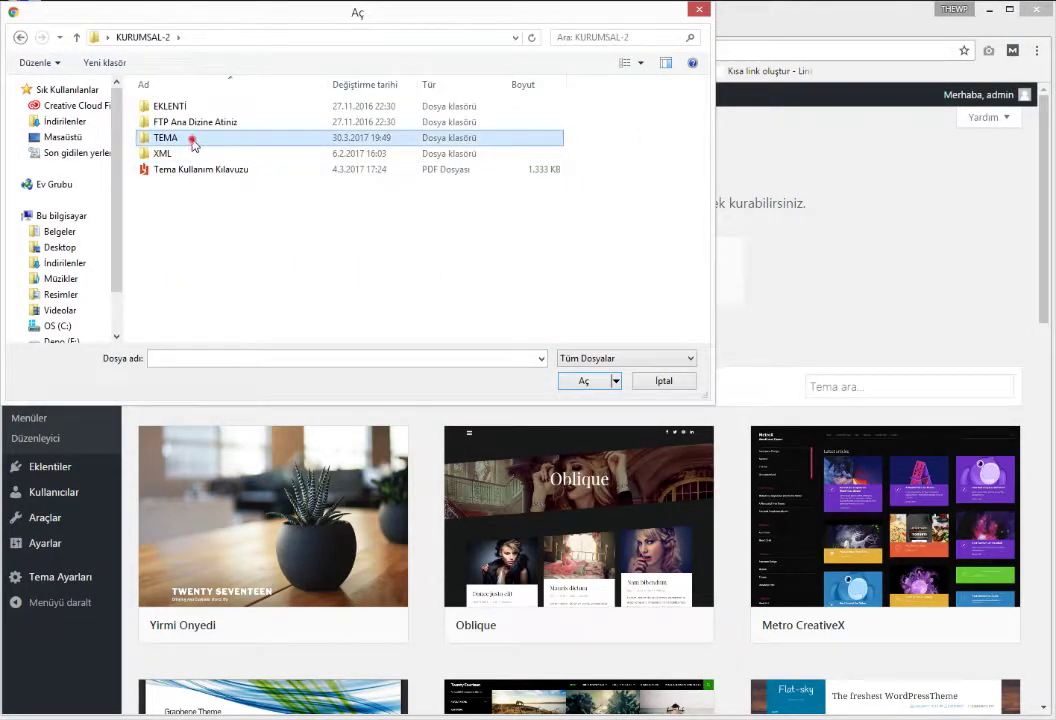
{"action": "left_click", "coordinate": [190, 123]}
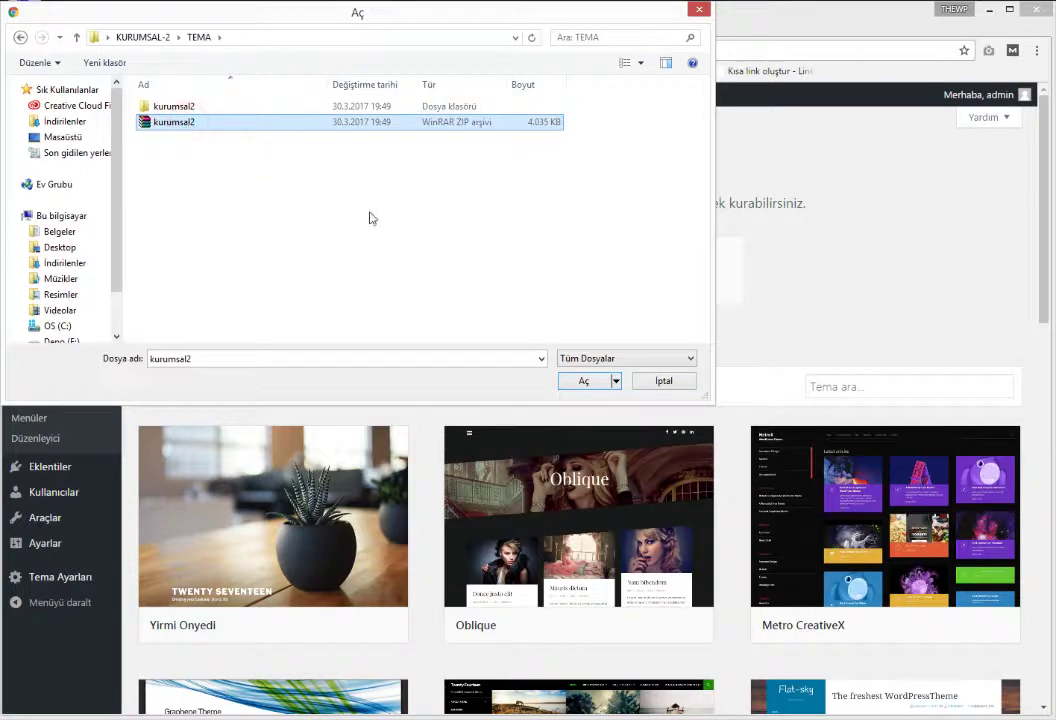
{"action": "left_click", "coordinate": [578, 381]}
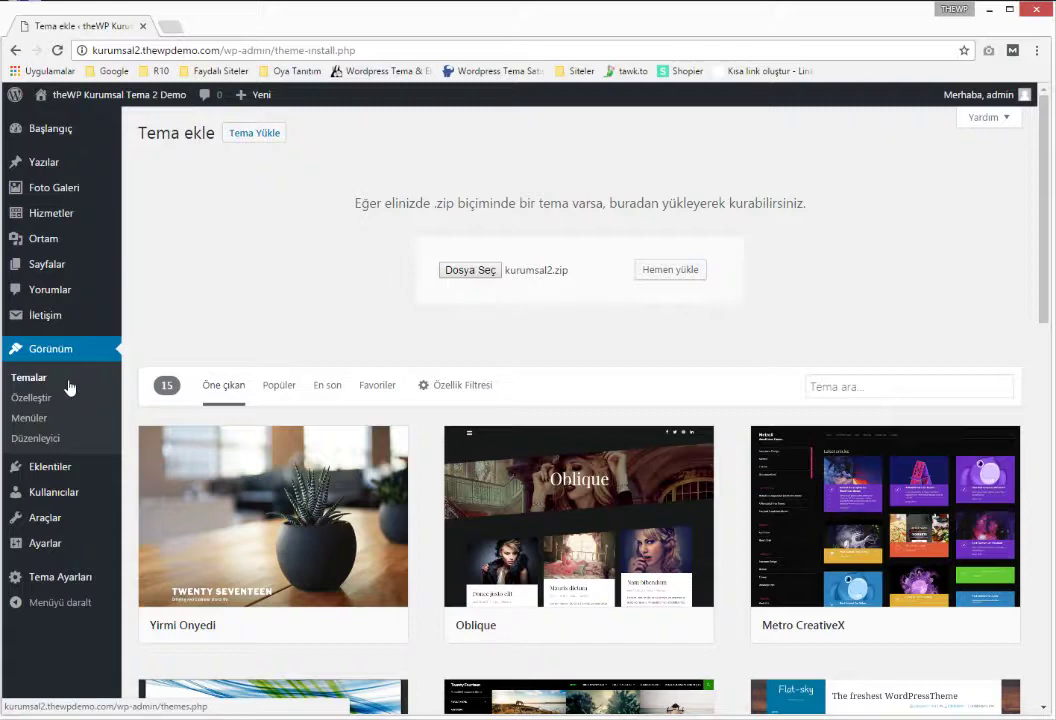
Step: Open the plugin upload form and choose contact-form-7.zip from the KURUMSAL-2\EKLENTİ folder
{"action": "mouse_move", "coordinate": [52, 470]}
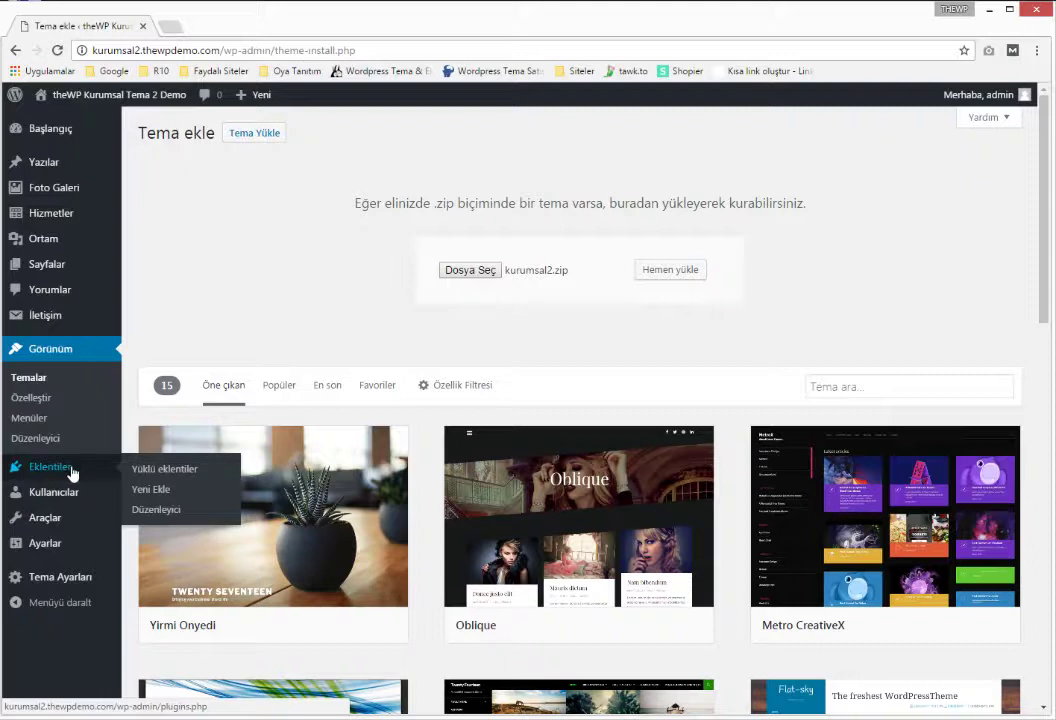
{"action": "left_click", "coordinate": [150, 490]}
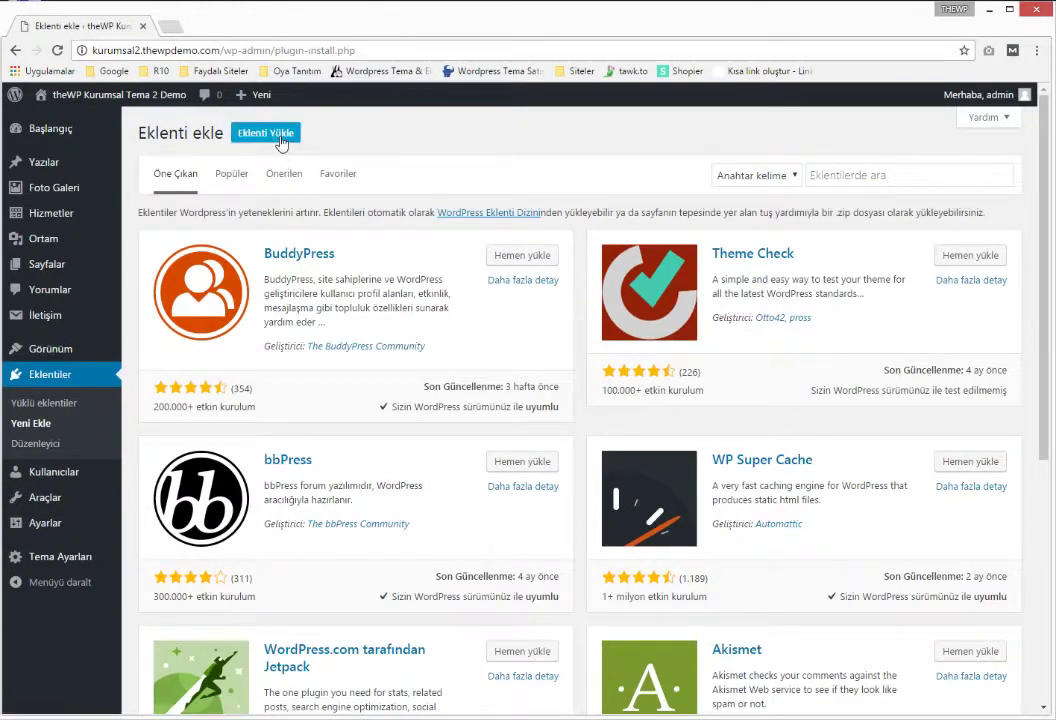
{"action": "left_click", "coordinate": [282, 144]}
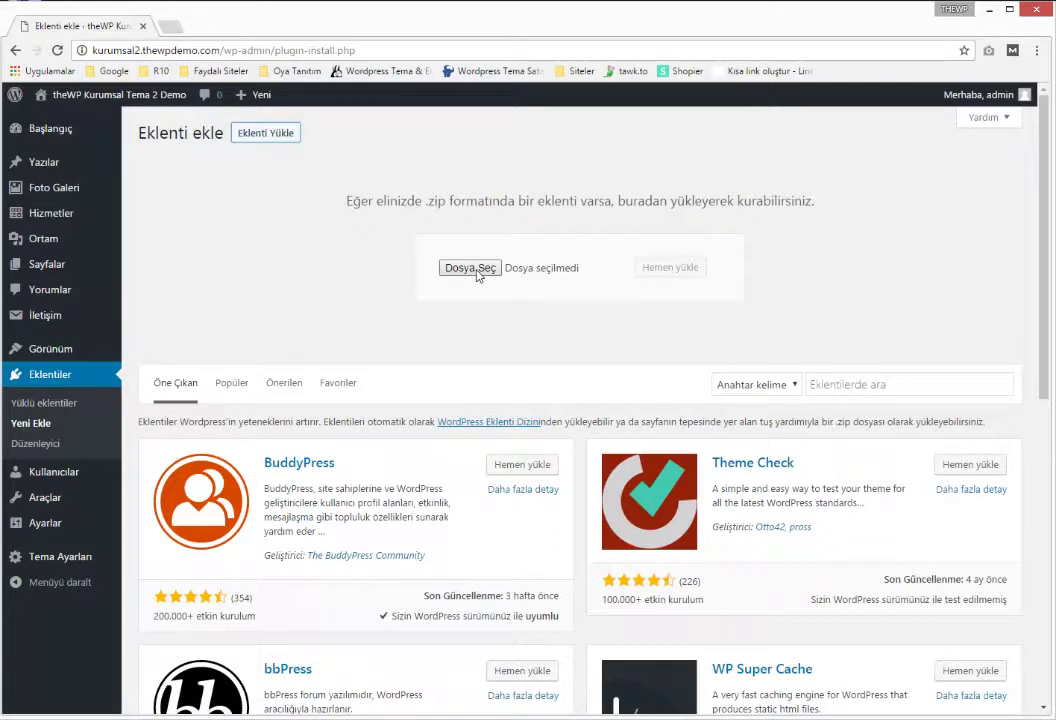
{"action": "left_click", "coordinate": [472, 269]}
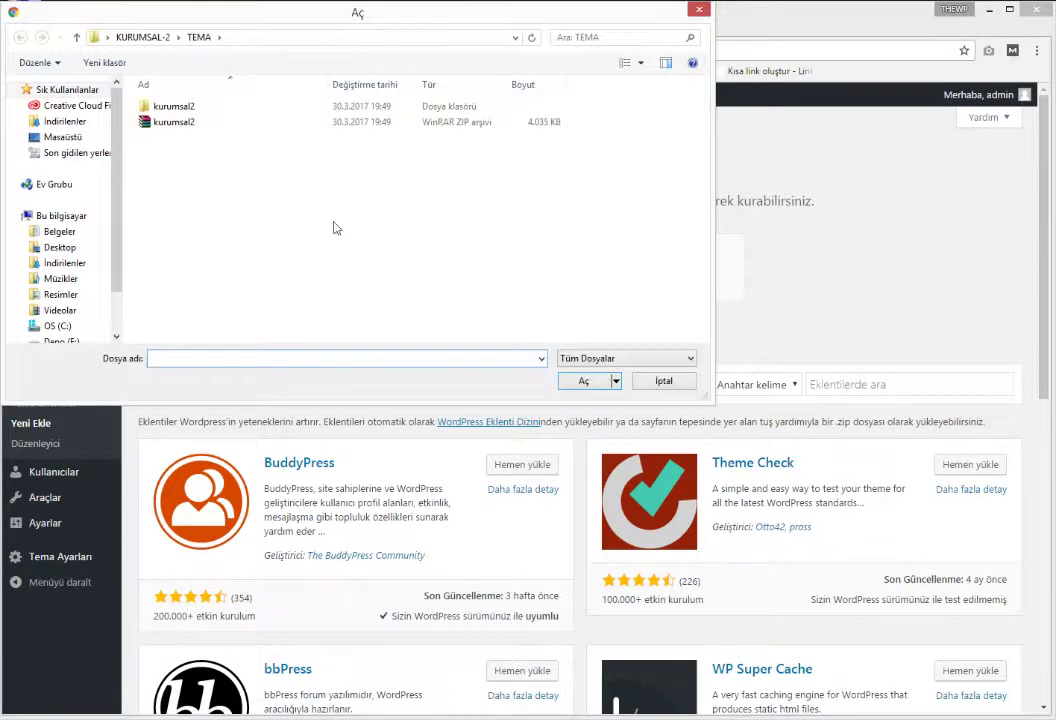
{"action": "left_click", "coordinate": [145, 37]}
{"action": "double_click", "coordinate": [165, 106]}
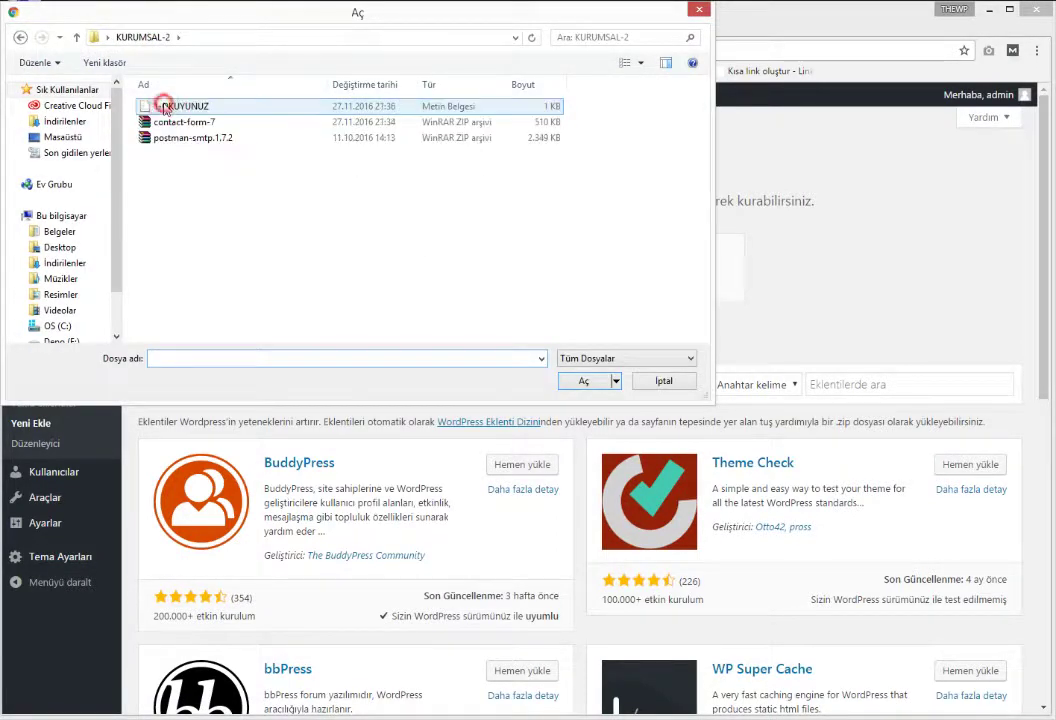
{"action": "left_click", "coordinate": [172, 121]}
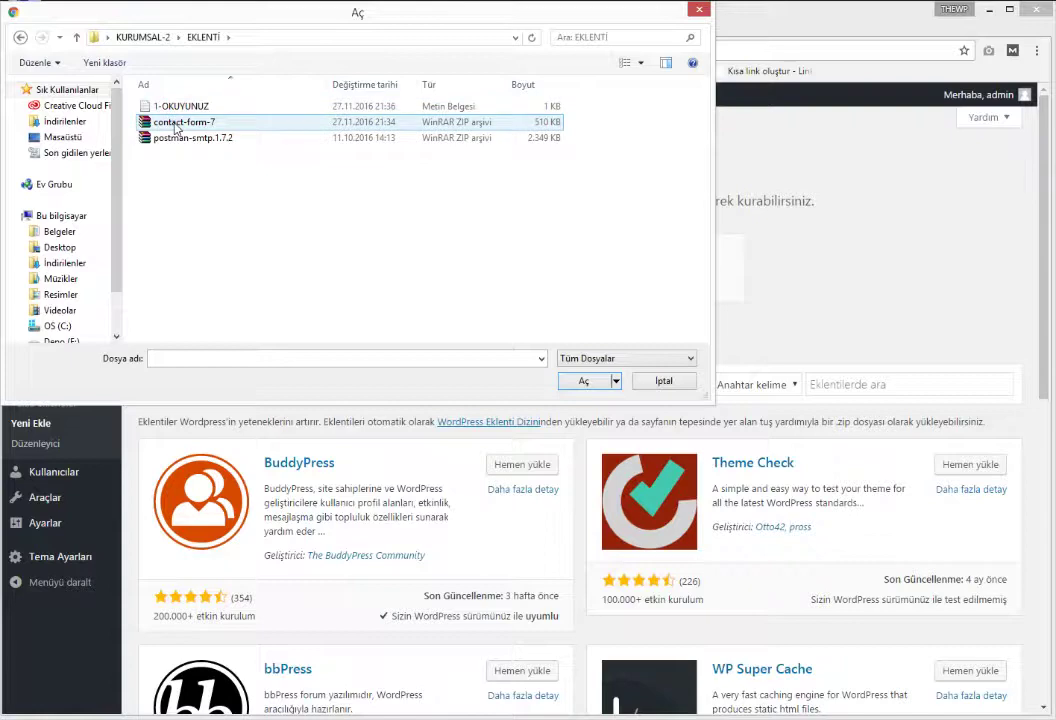
{"action": "left_click", "coordinate": [582, 380]}
Step: Replace the chosen plugin file with postman-smtp.1.7.2.zip from the EKLENTİ folder
{"action": "left_click", "coordinate": [478, 267]}
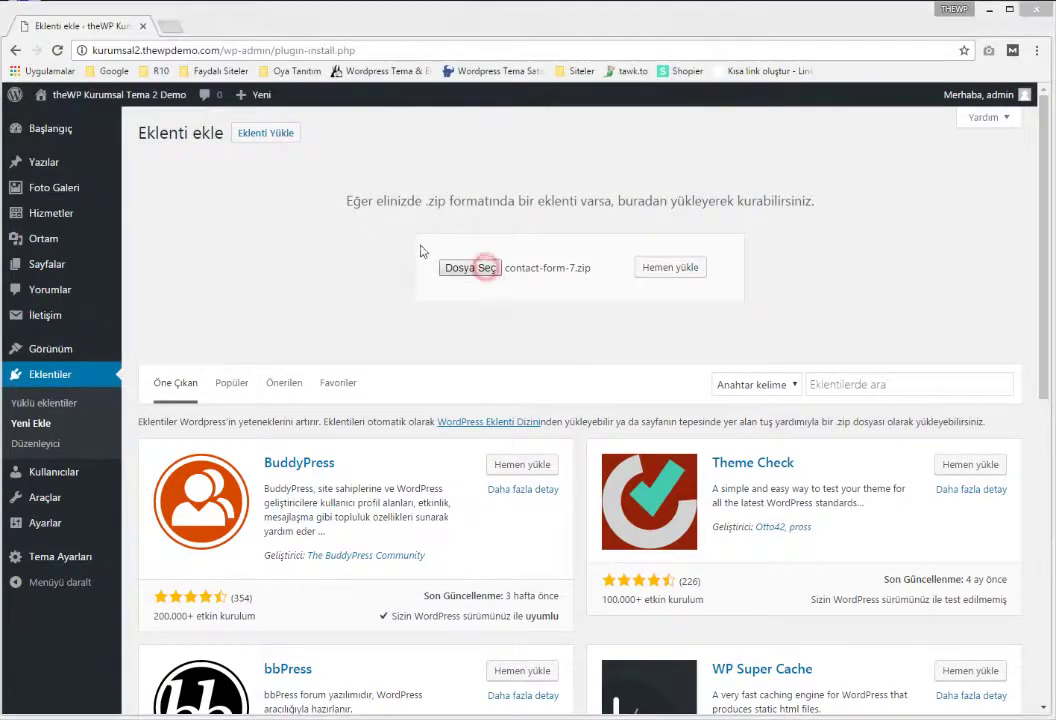
{"action": "left_click", "coordinate": [176, 138]}
{"action": "left_click", "coordinate": [573, 379]}
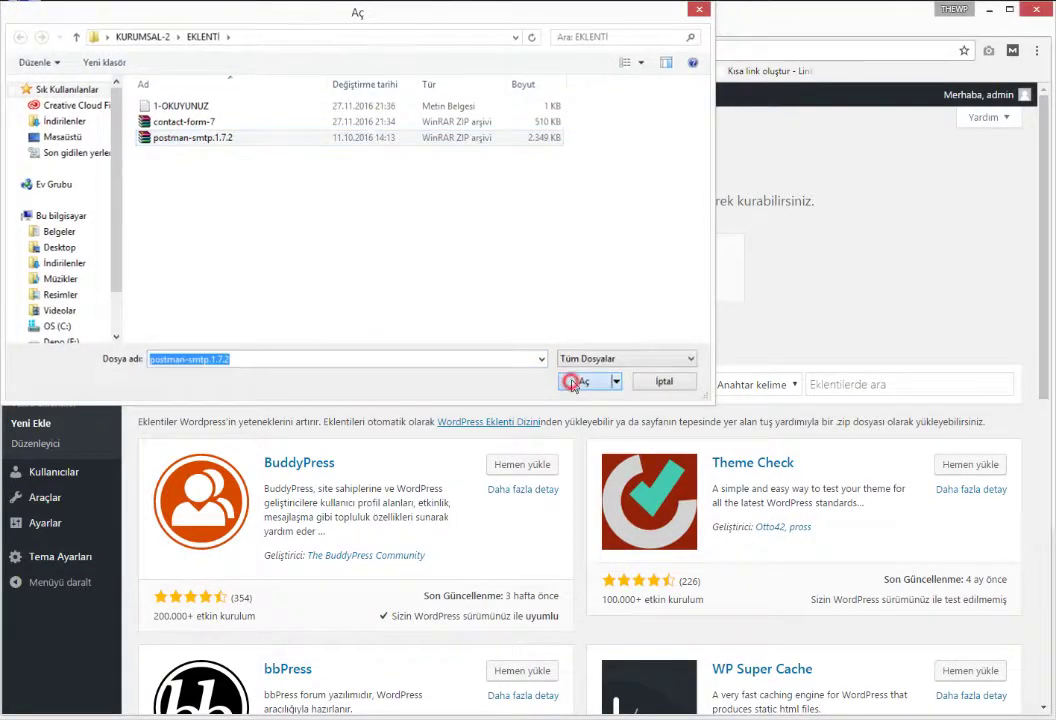
{"action": "left_click", "coordinate": [662, 270]}
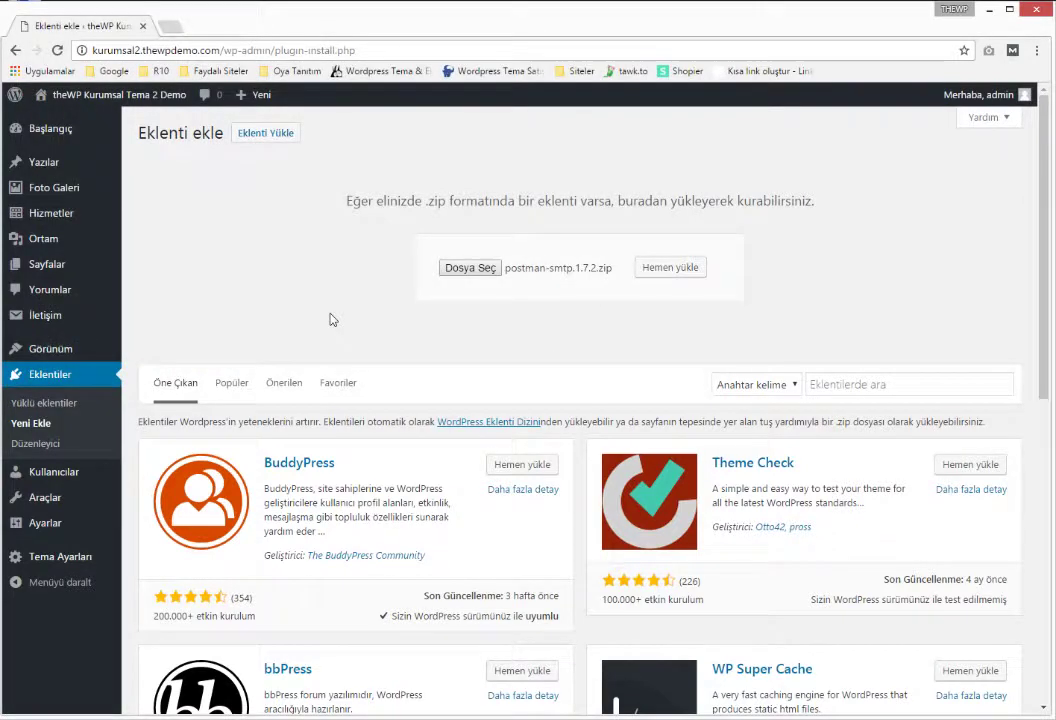
Step: Examine the Contact Form 7 and Postman SMTP entries in the list of installed plugins
{"action": "left_click", "coordinate": [80, 403]}
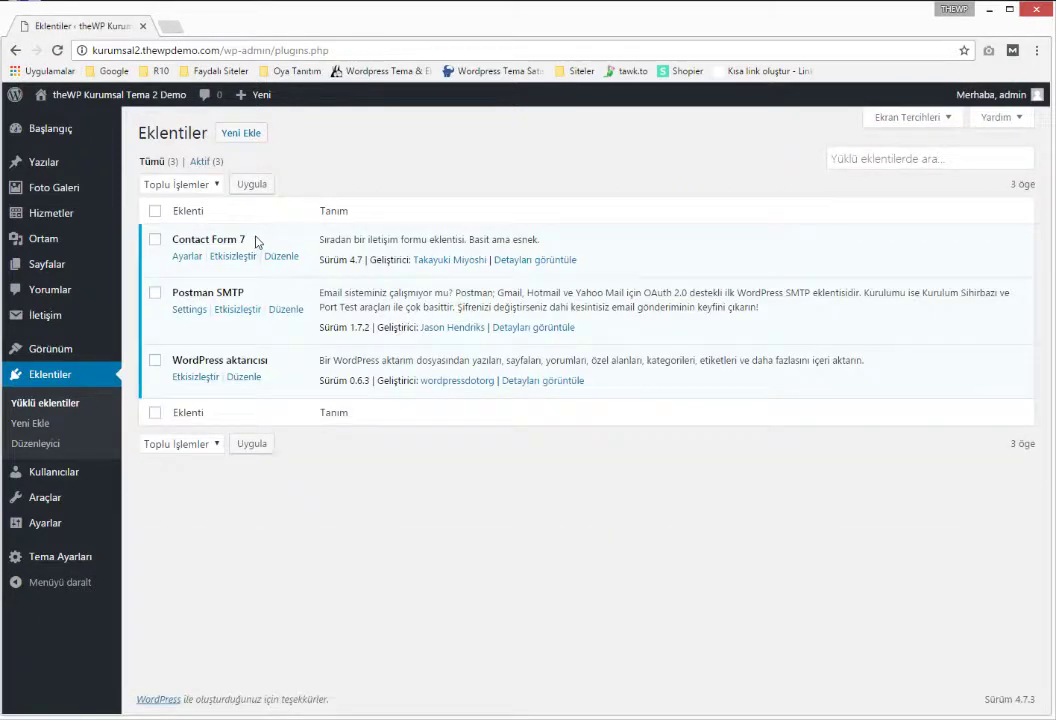
{"action": "left_click_drag", "start_coordinate": [257, 237], "coordinate": [168, 239]}
{"action": "left_click_drag", "start_coordinate": [252, 292], "coordinate": [173, 292]}
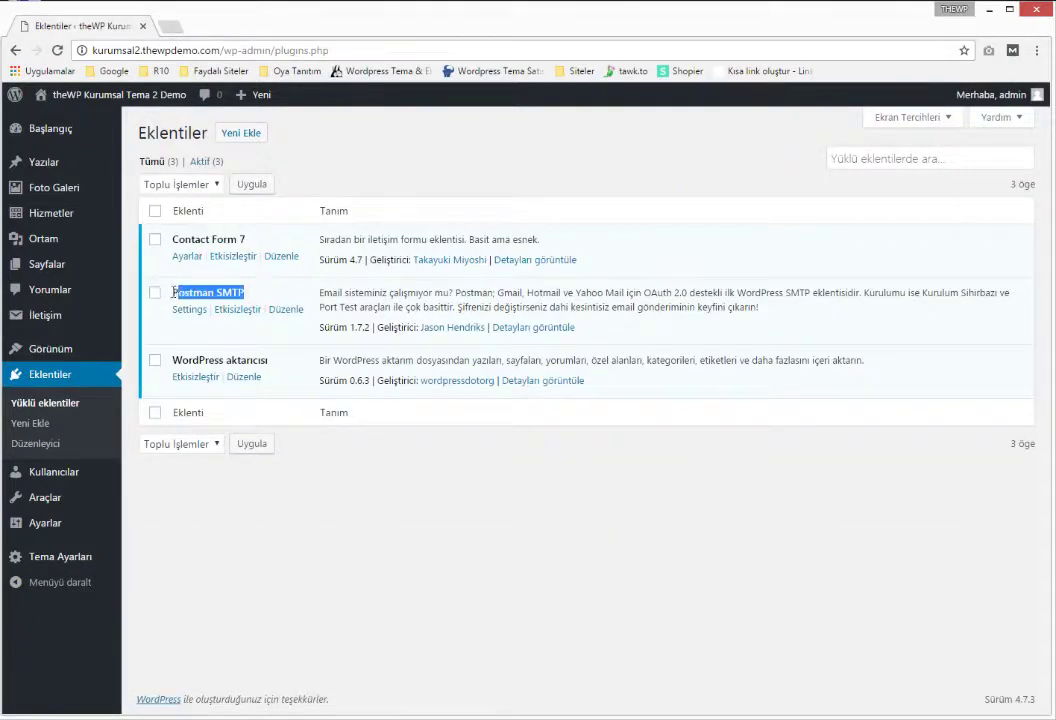
{"action": "left_click", "coordinate": [167, 291]}
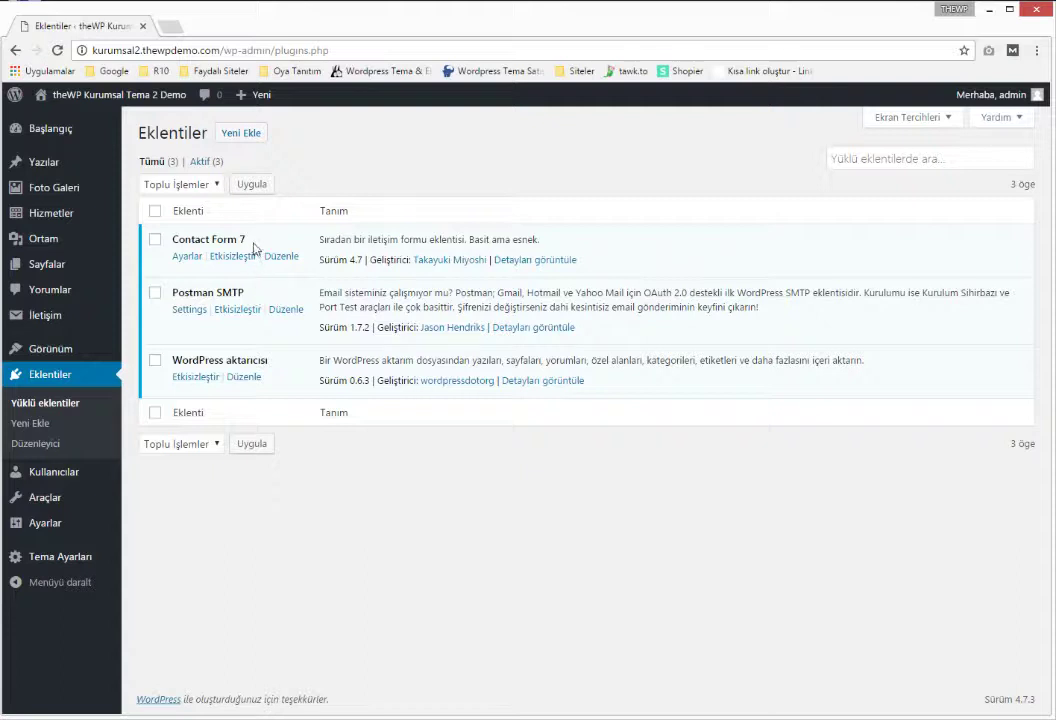
{"action": "left_click_drag", "start_coordinate": [247, 239], "coordinate": [176, 238]}
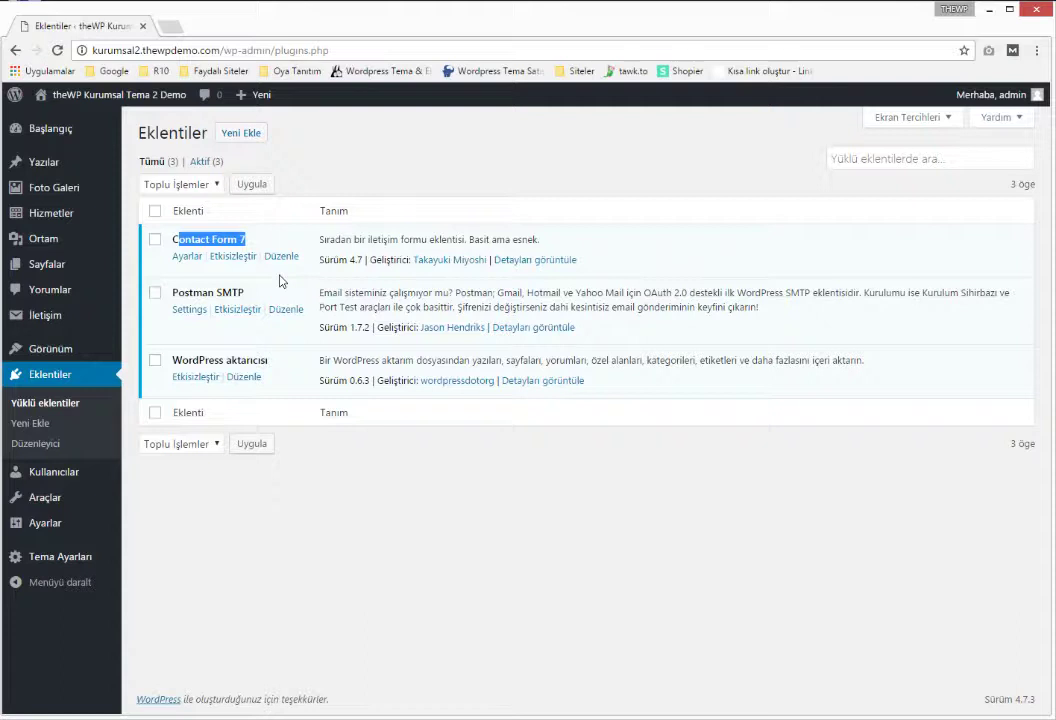
{"action": "left_click", "coordinate": [274, 230]}
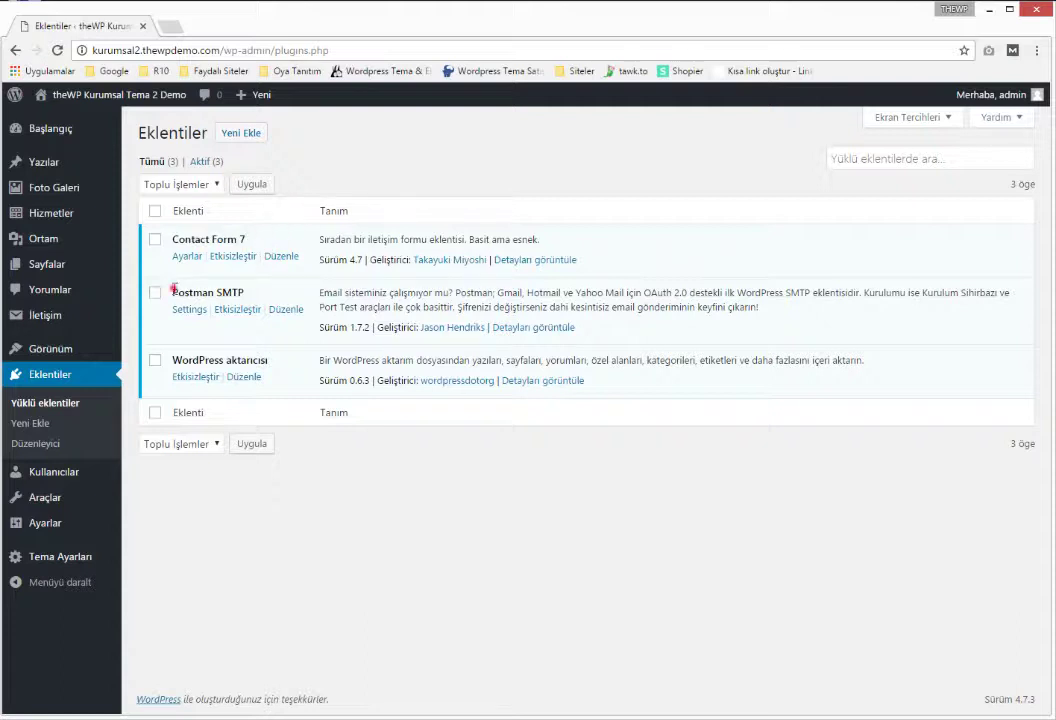
{"action": "left_click_drag", "start_coordinate": [172, 290], "coordinate": [210, 288]}
{"action": "left_click", "coordinate": [267, 291]}
{"action": "left_click_drag", "start_coordinate": [247, 239], "coordinate": [167, 239]}
{"action": "left_click", "coordinate": [171, 292]}
{"action": "left_click_drag", "start_coordinate": [250, 297], "coordinate": [171, 293]}
{"action": "left_click", "coordinate": [236, 291]}
Step: Run the WordPress importer to reach its WXR file upload page
{"action": "mouse_move", "coordinate": [85, 497]}
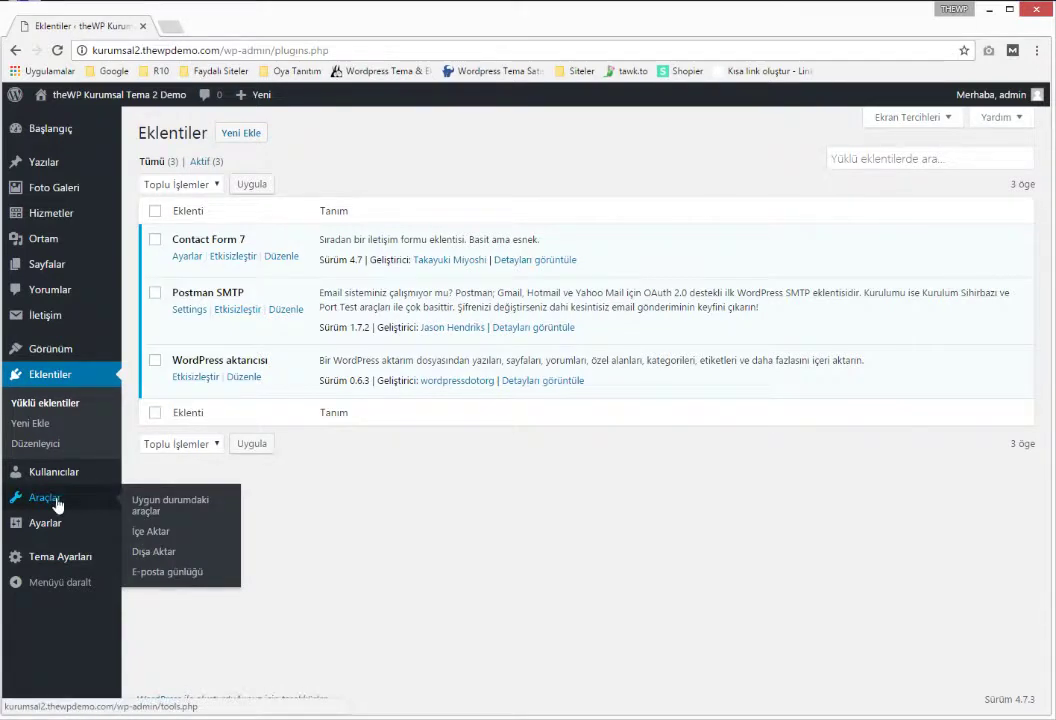
{"action": "left_click", "coordinate": [150, 531]}
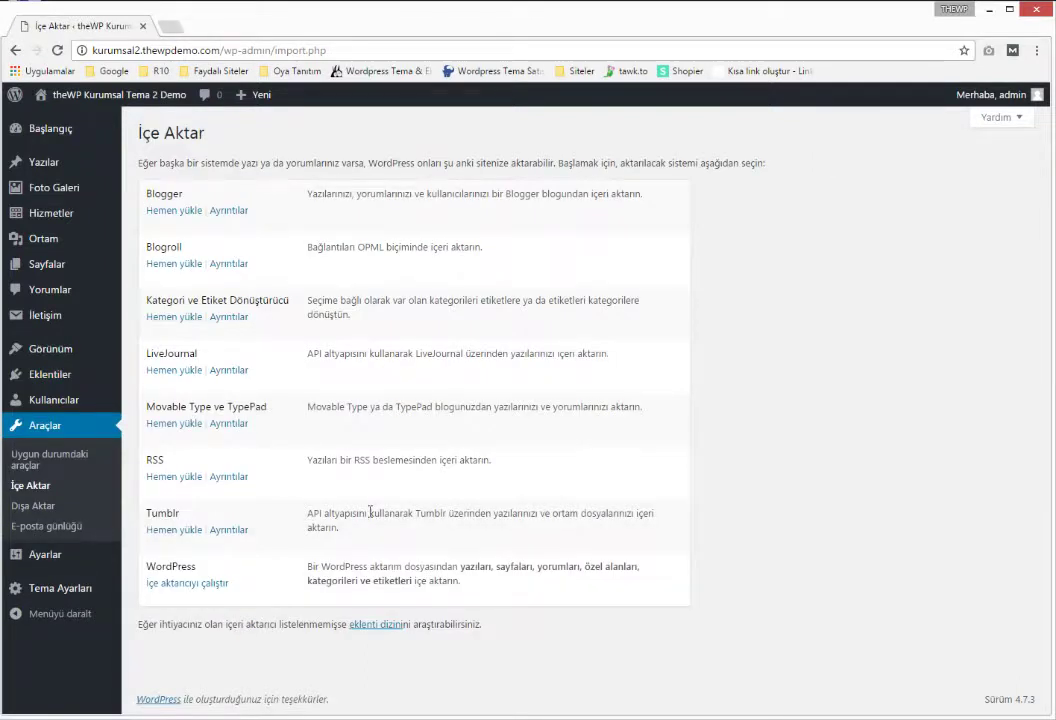
{"action": "left_click", "coordinate": [177, 586]}
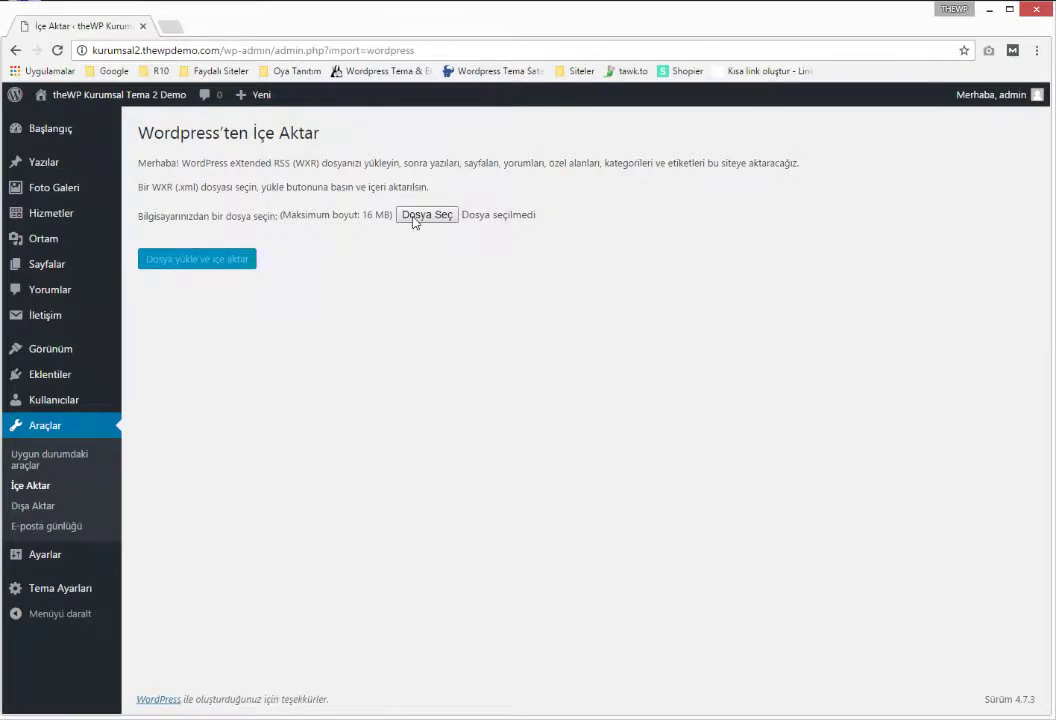
Step: Upload TumDemoicerik-XML.xml from the KURUMSAL-2\XML folder to the WordPress importer
{"action": "left_click", "coordinate": [414, 219]}
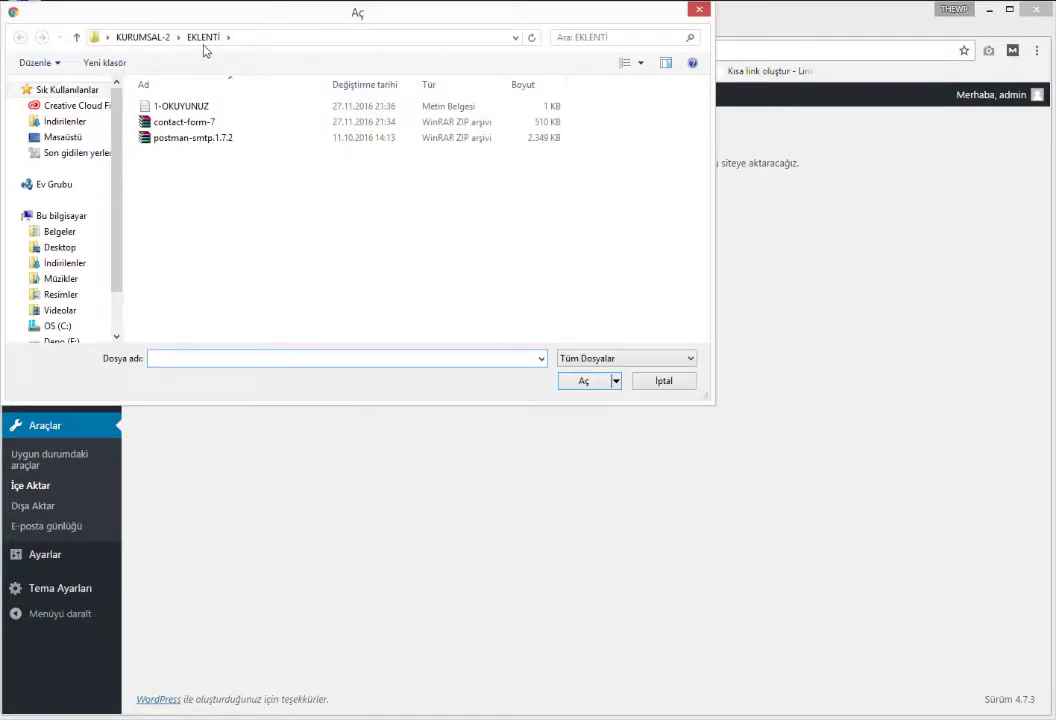
{"action": "left_click", "coordinate": [145, 37]}
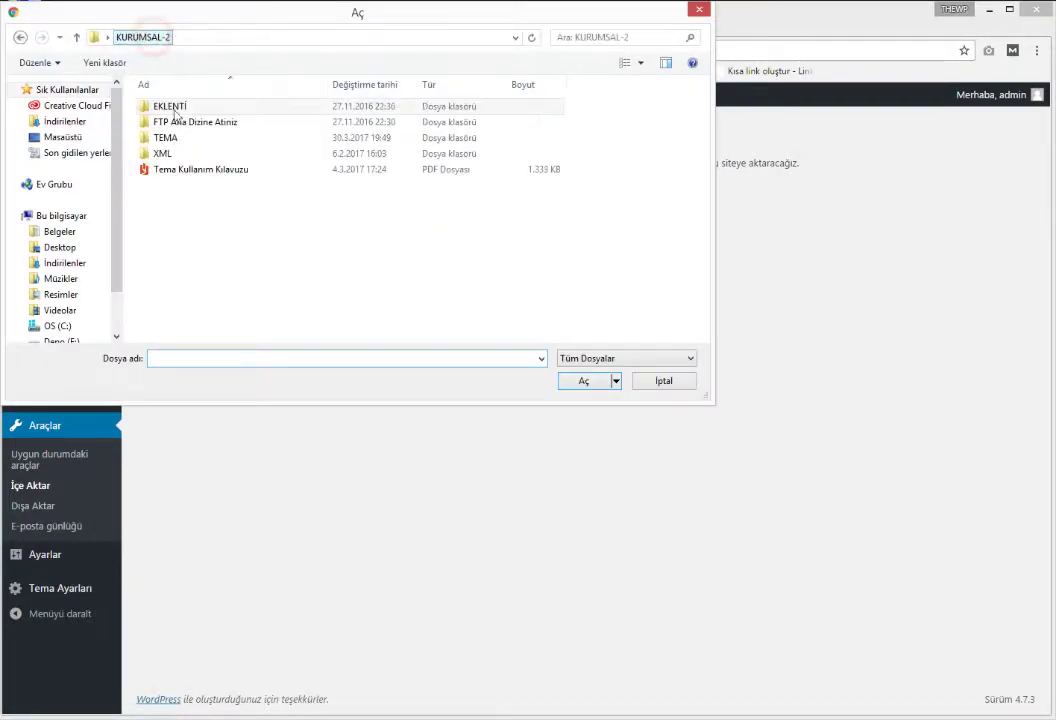
{"action": "double_click", "coordinate": [175, 153]}
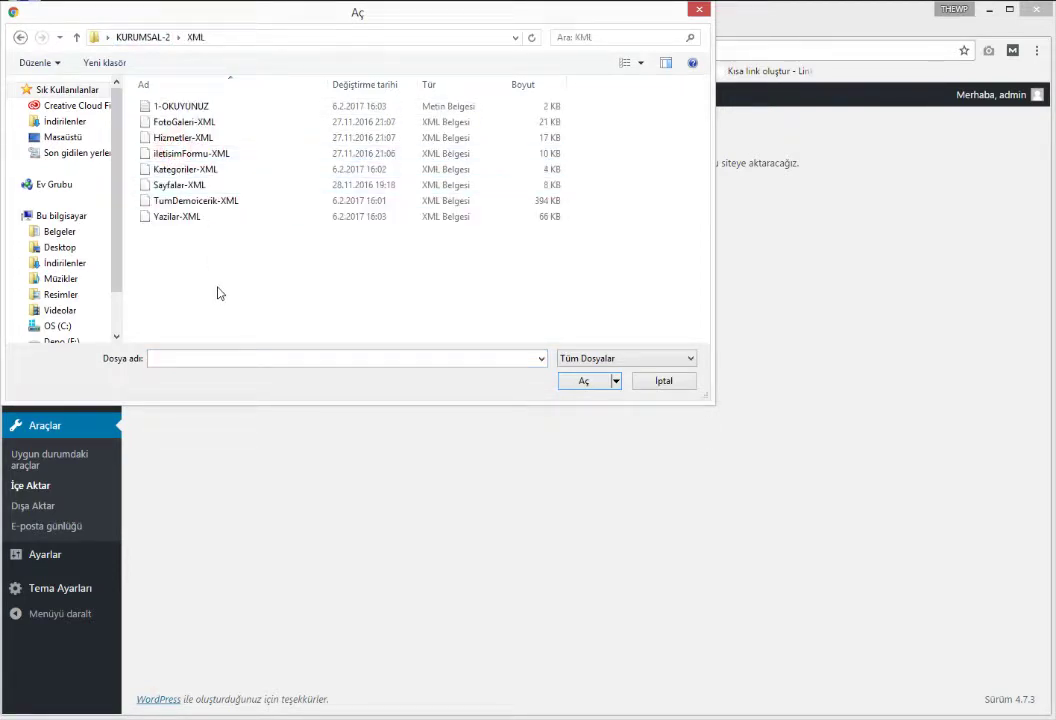
{"action": "key", "text": "alt"}
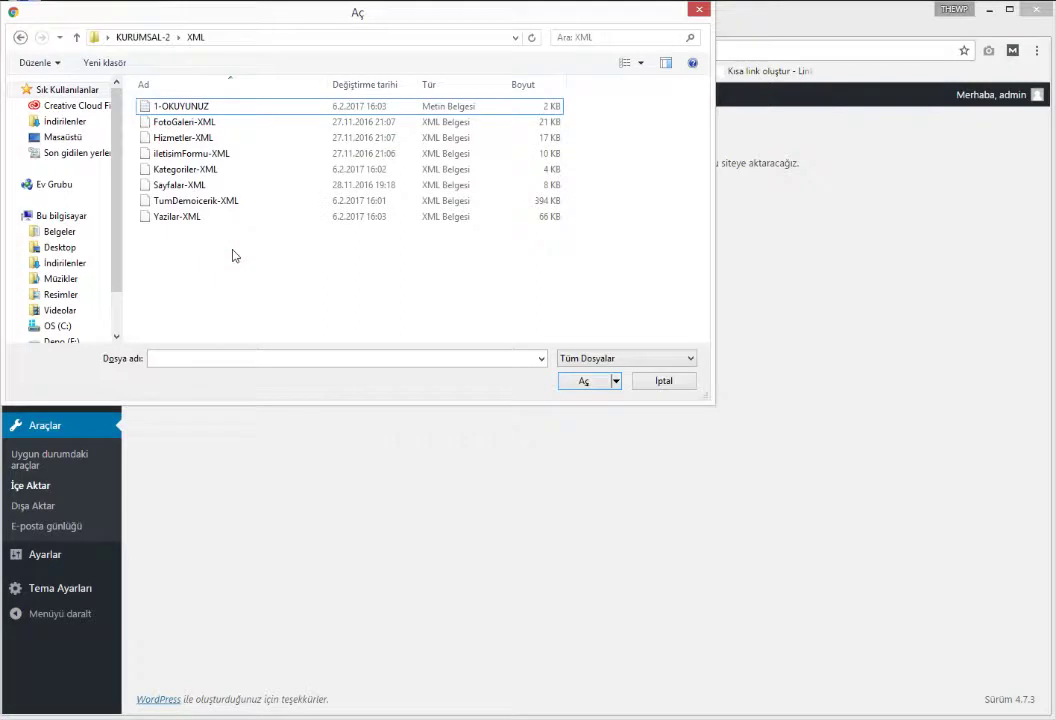
{"action": "left_click", "coordinate": [218, 201]}
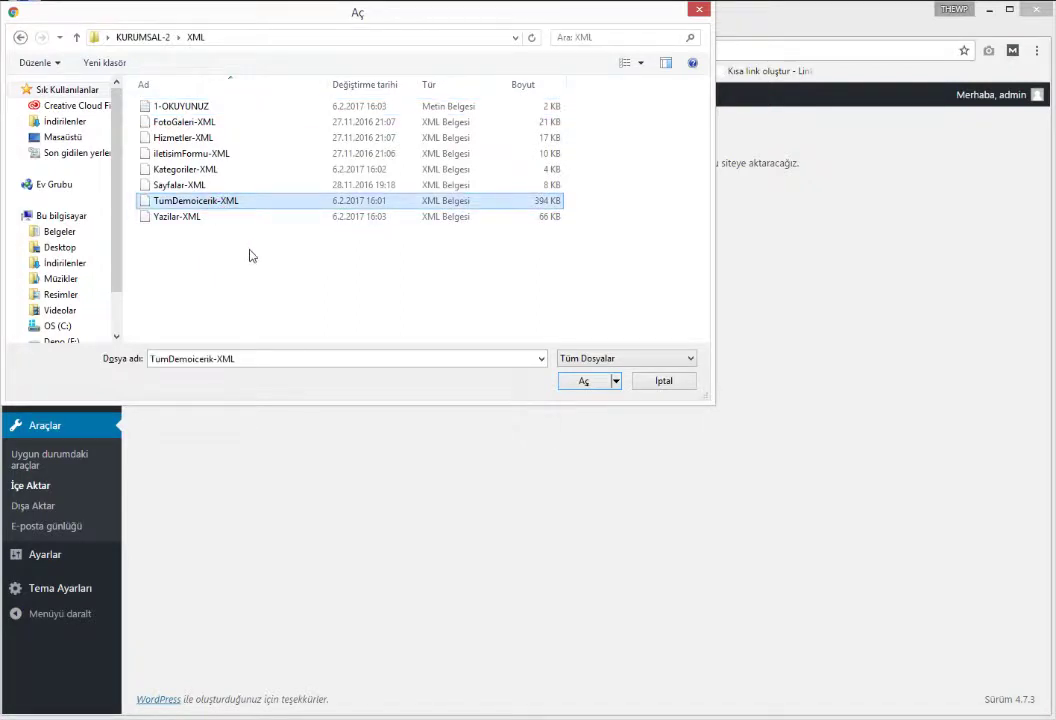
{"action": "left_click", "coordinate": [576, 382]}
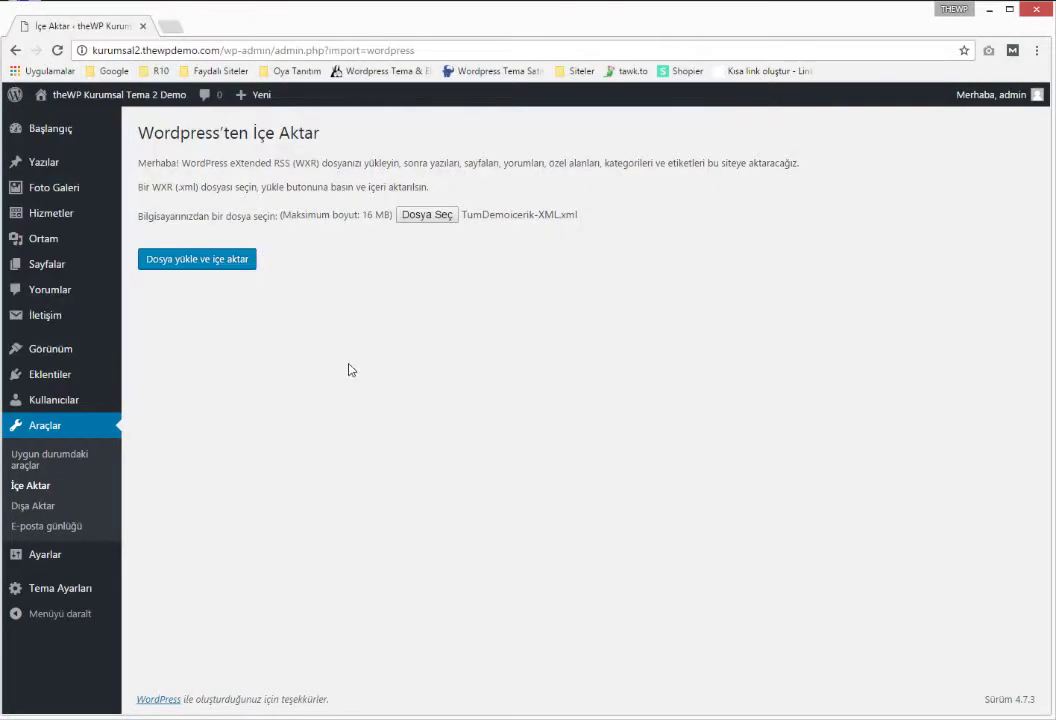
{"action": "left_click", "coordinate": [206, 264]}
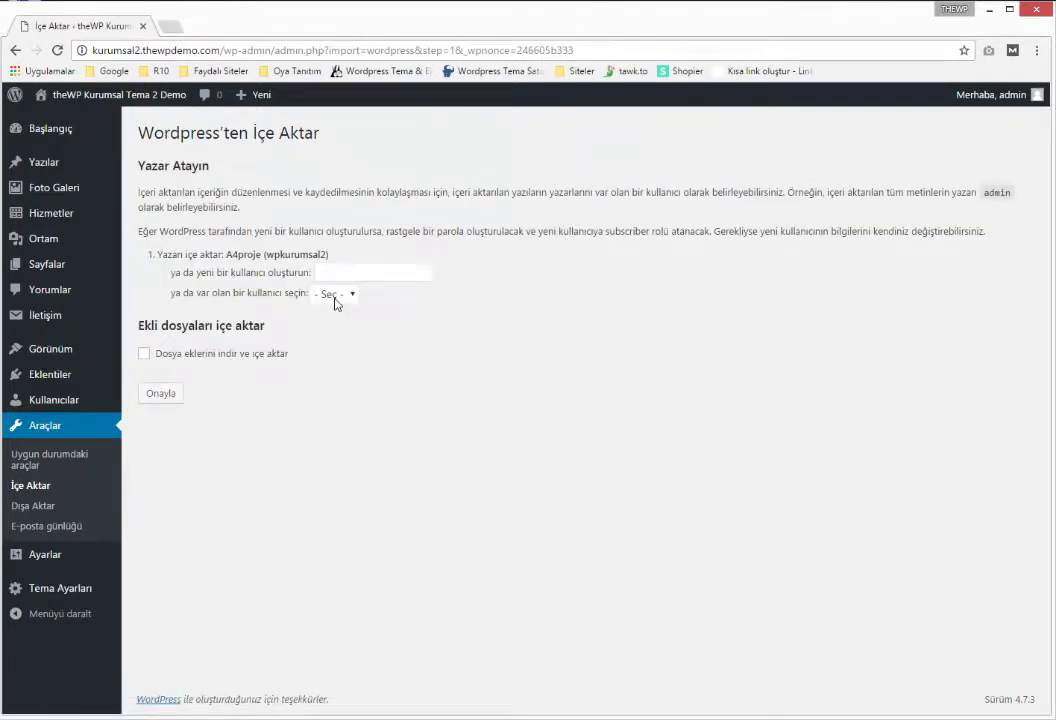
Step: Assign the imported content to an existing user and toggle the option to download and import file attachments
{"action": "left_click", "coordinate": [336, 297]}
{"action": "left_click", "coordinate": [337, 328]}
{"action": "left_click", "coordinate": [211, 355]}
{"action": "left_click", "coordinate": [172, 357]}
{"action": "left_click", "coordinate": [179, 358]}
{"action": "left_click", "coordinate": [144, 353]}
{"action": "left_click", "coordinate": [144, 353]}
Step: Go to the site's menu editor and load Üst Menü (Site Üst Menü) for editing
{"action": "mouse_move", "coordinate": [50, 349]}
{"action": "left_click", "coordinate": [158, 391]}
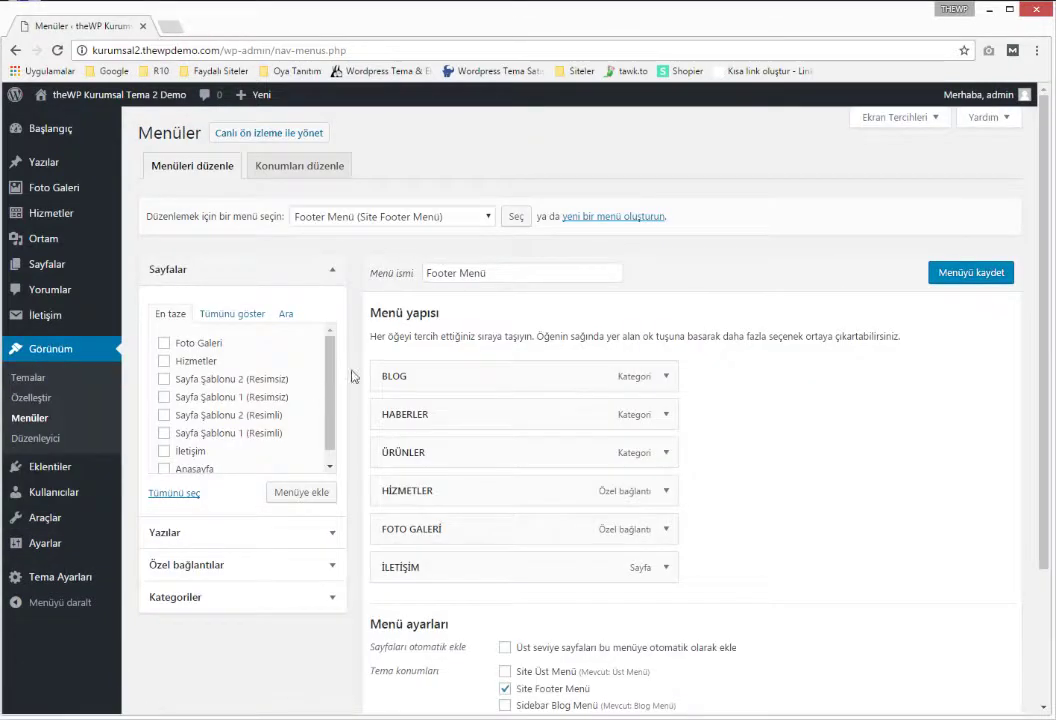
{"action": "left_click", "coordinate": [384, 216]}
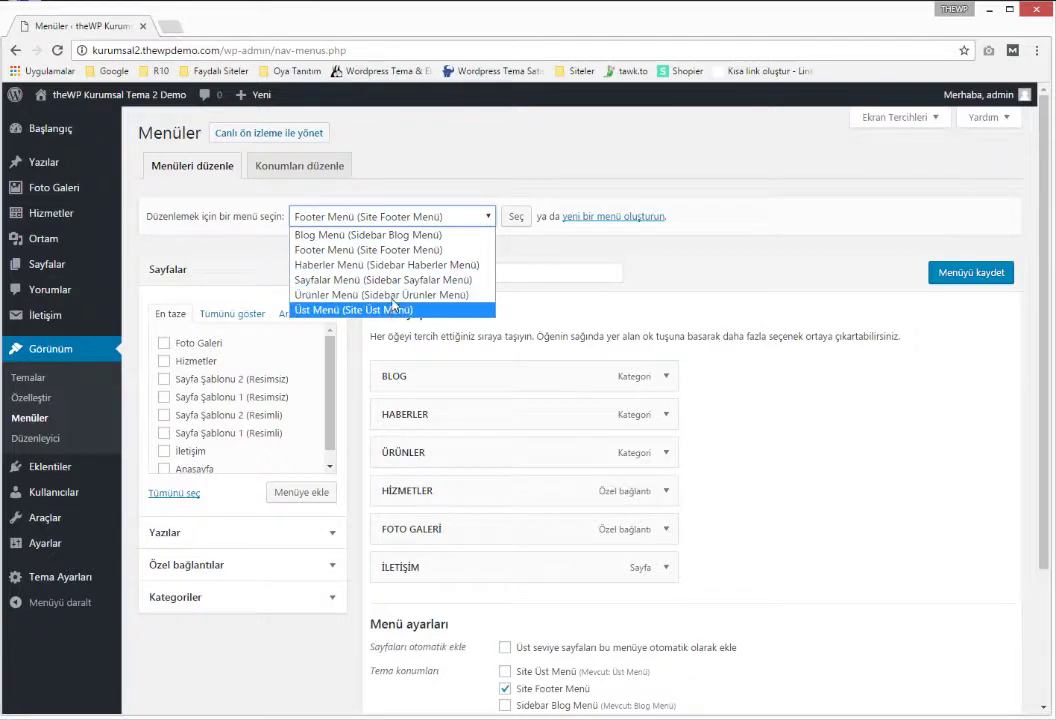
{"action": "left_click", "coordinate": [362, 311]}
{"action": "left_click", "coordinate": [516, 216]}
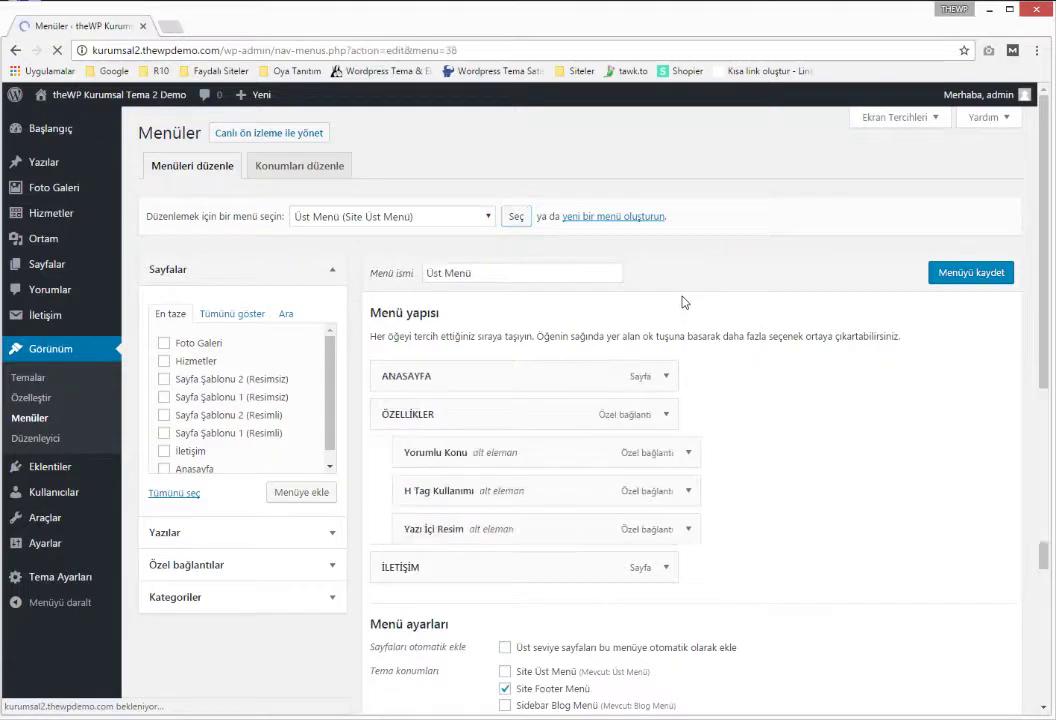
Step: Review the items of Üst Menü and its Site Üst Menü theme location, leaving that location assigned
{"action": "scroll", "coordinate": [679, 431], "scroll_direction": "down", "scroll_amount": 3}
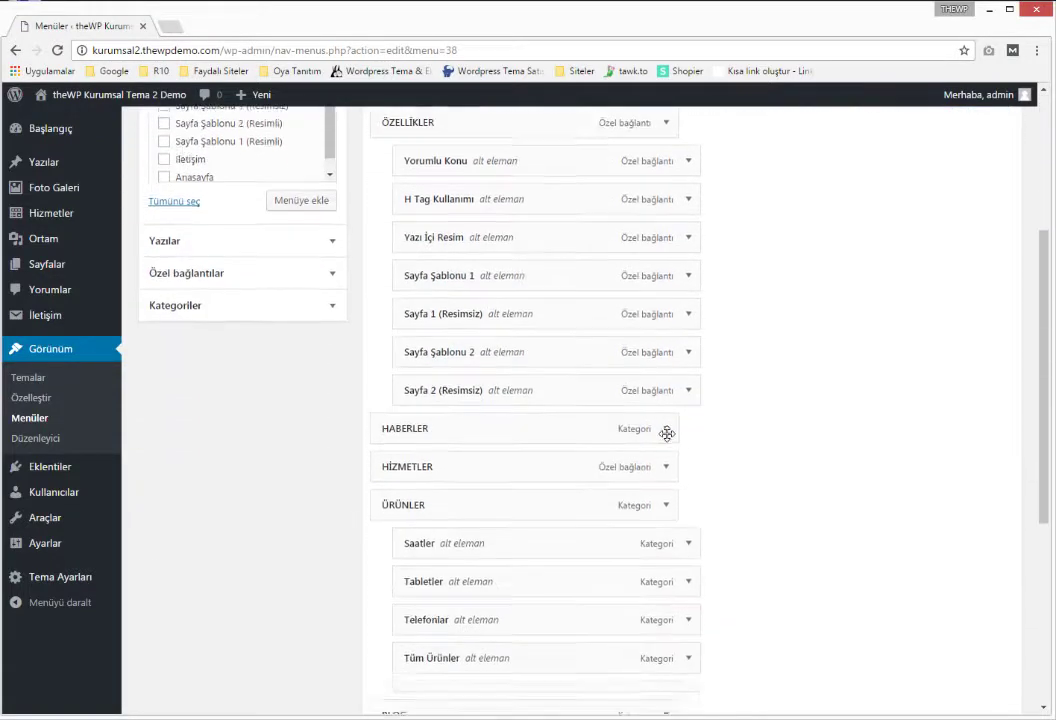
{"action": "scroll", "coordinate": [667, 433], "scroll_direction": "down", "scroll_amount": 4}
{"action": "left_click", "coordinate": [549, 496]}
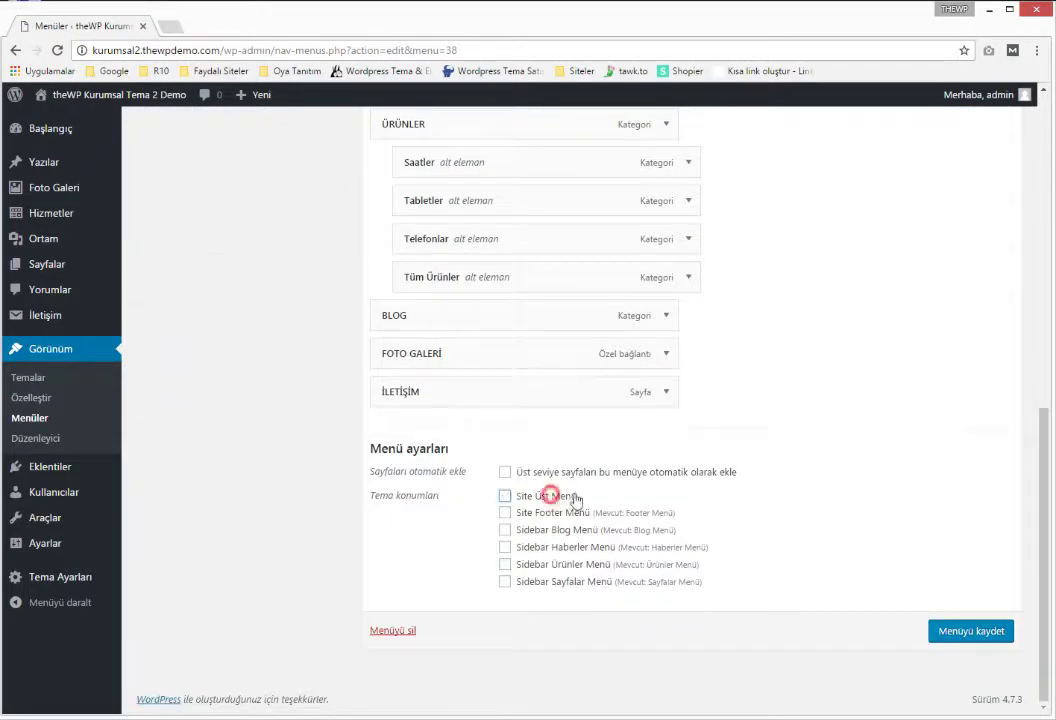
{"action": "left_click", "coordinate": [576, 498]}
{"action": "scroll", "coordinate": [728, 420], "scroll_direction": "up", "scroll_amount": 4}
{"action": "scroll", "coordinate": [718, 410], "scroll_direction": "up", "scroll_amount": 3}
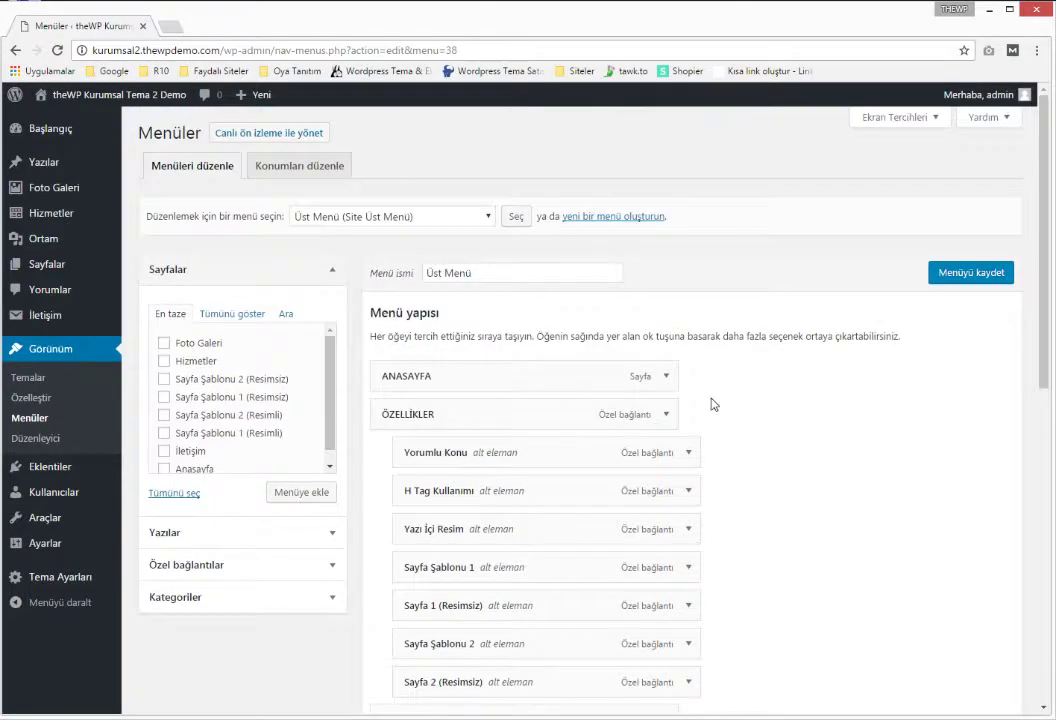
Step: Load Blog Menü (Sidebar Blog Menü) in the menu editor and examine its structure and theme location
{"action": "left_click", "coordinate": [428, 220]}
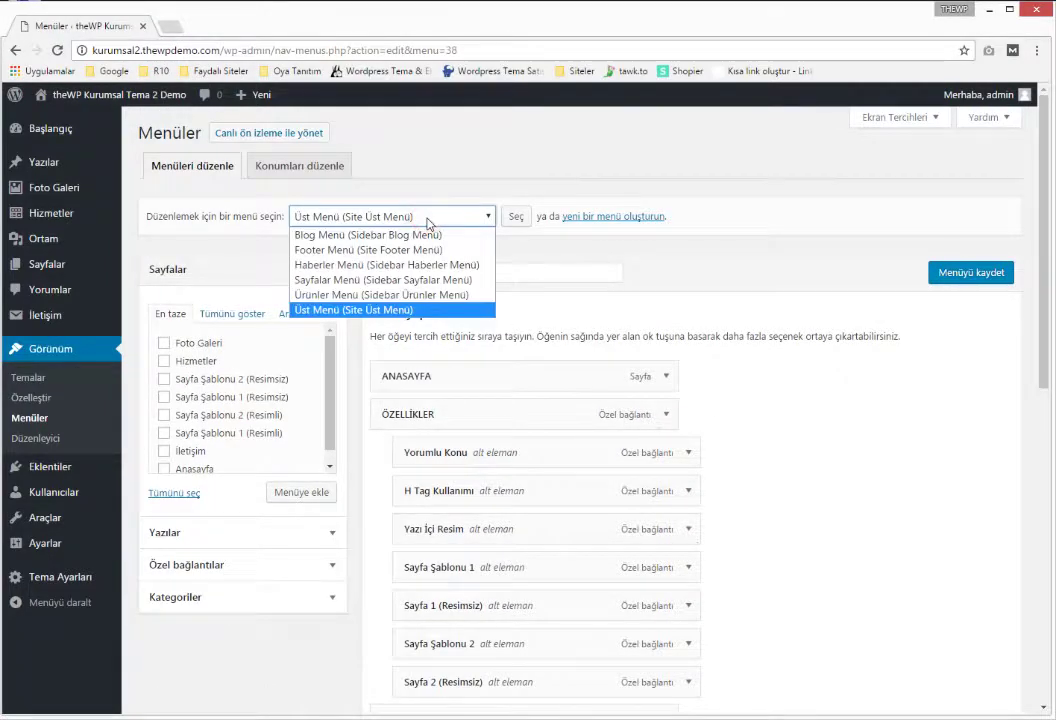
{"action": "left_click", "coordinate": [425, 236]}
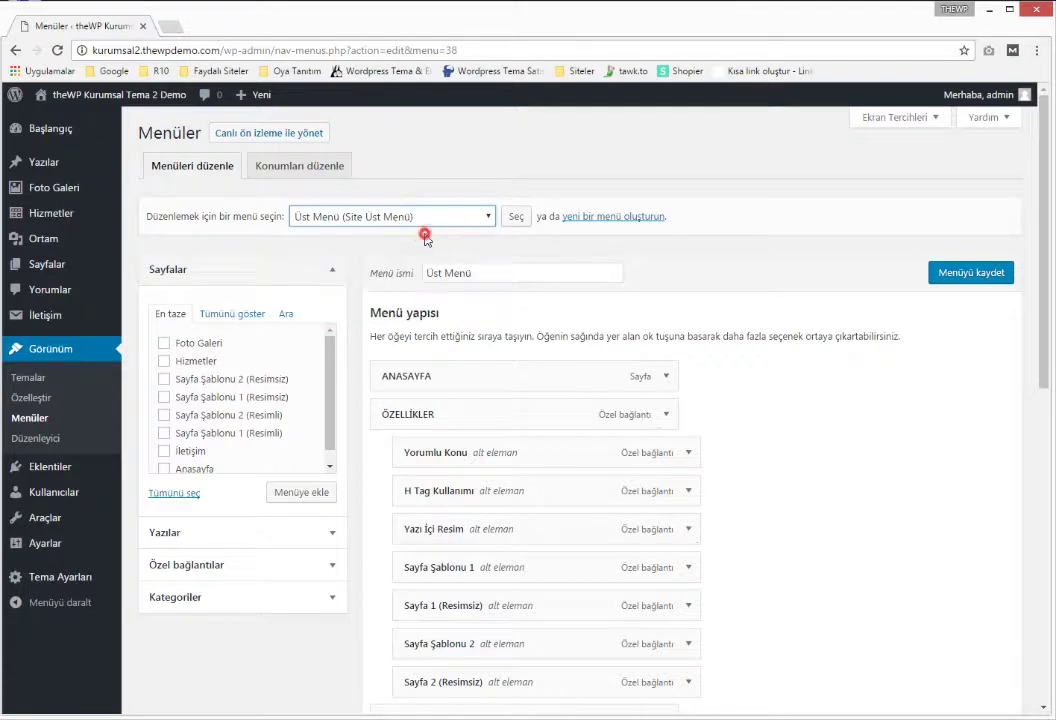
{"action": "left_click", "coordinate": [516, 217]}
{"action": "left_click", "coordinate": [571, 133]}
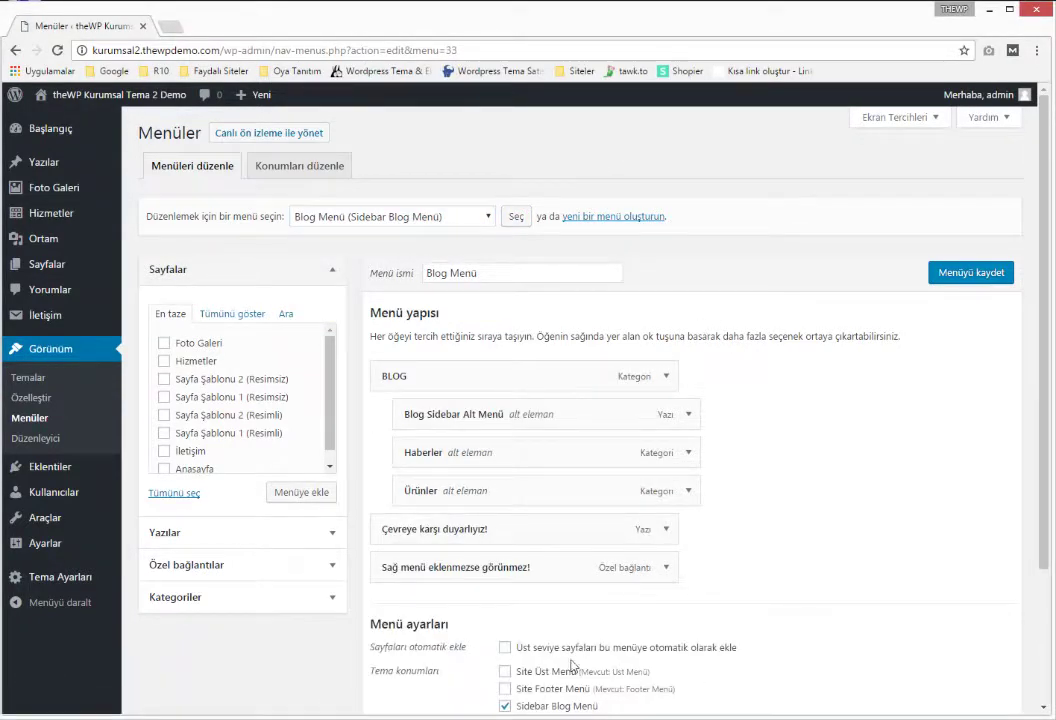
{"action": "scroll", "coordinate": [573, 666], "scroll_direction": "down", "scroll_amount": 3}
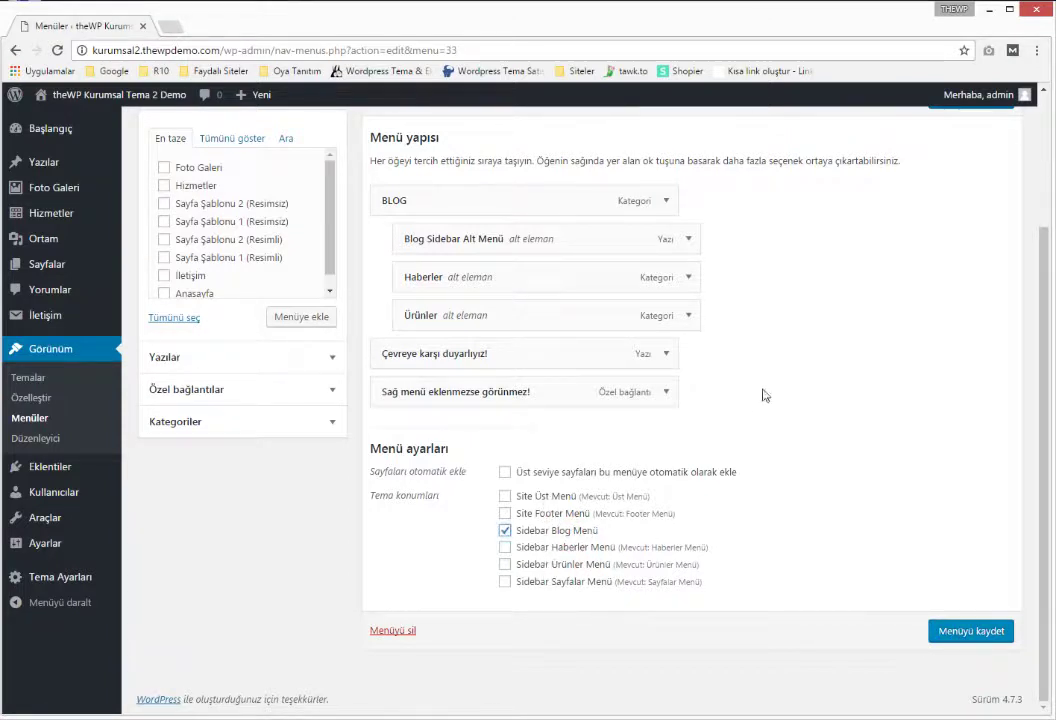
{"action": "scroll", "coordinate": [764, 394], "scroll_direction": "up", "scroll_amount": 3}
{"action": "left_click", "coordinate": [401, 225]}
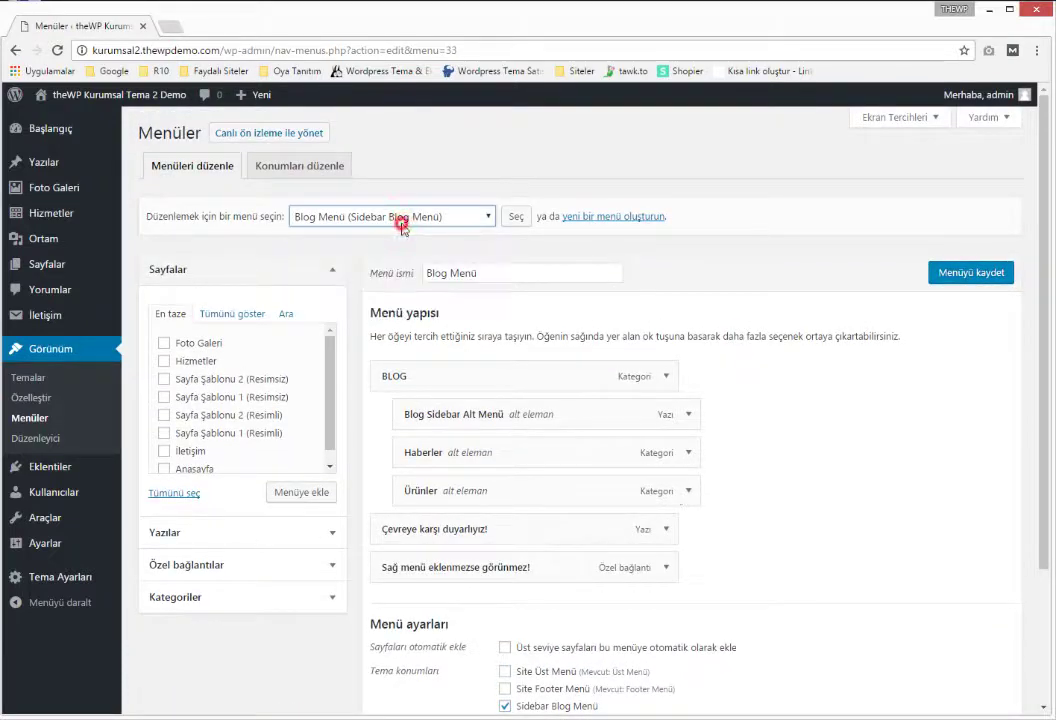
{"action": "left_click", "coordinate": [745, 402]}
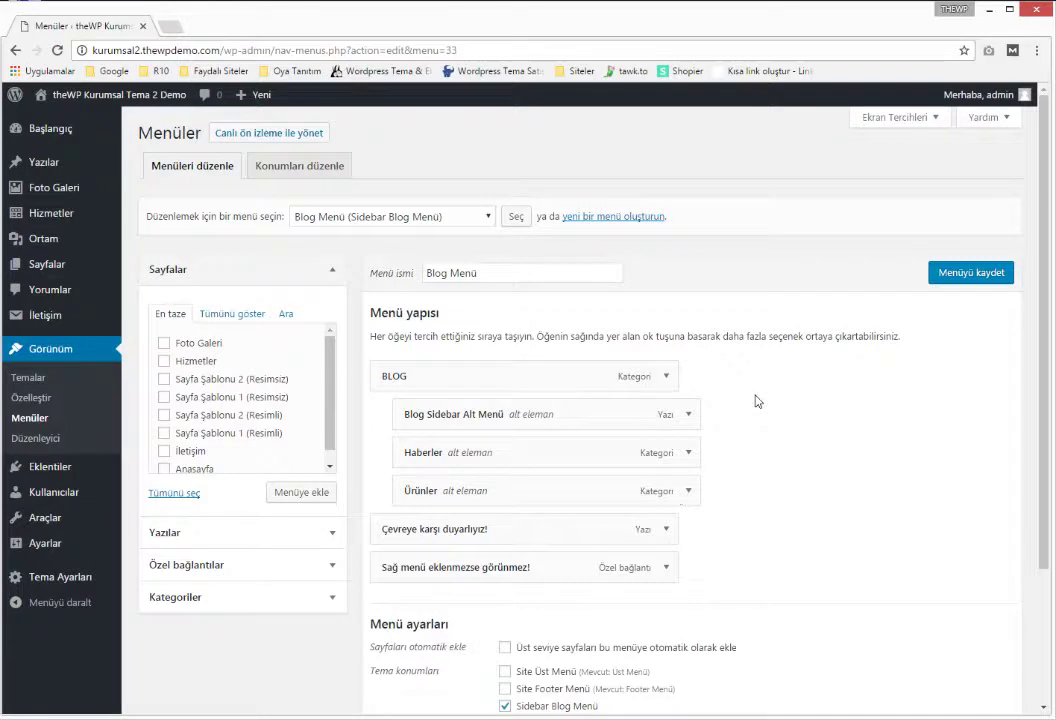
Step: Open İletişim formu 1 for editing and show its mail (Posta) settings
{"action": "mouse_move", "coordinate": [44, 321]}
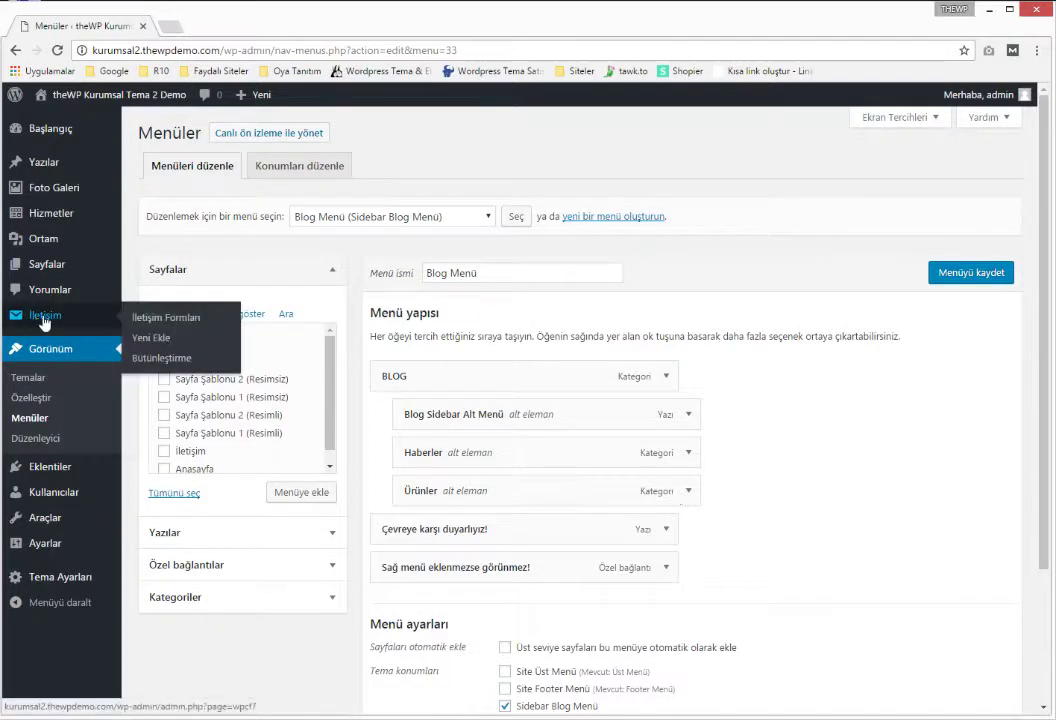
{"action": "left_click", "coordinate": [150, 317]}
{"action": "left_click", "coordinate": [570, 162]}
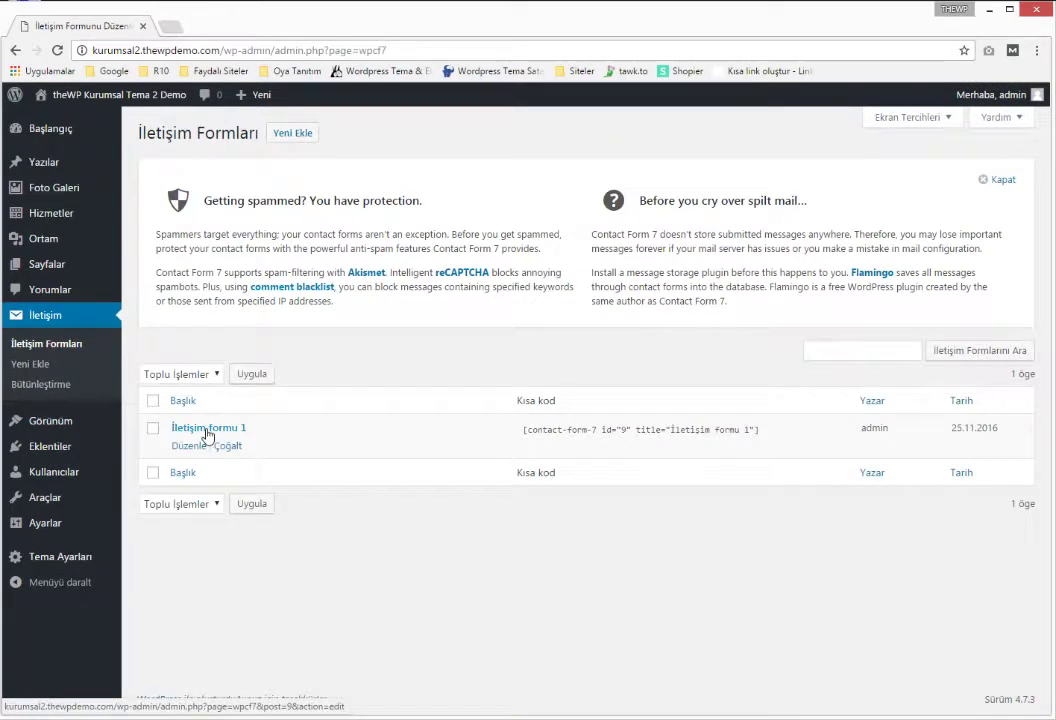
{"action": "left_click", "coordinate": [175, 428]}
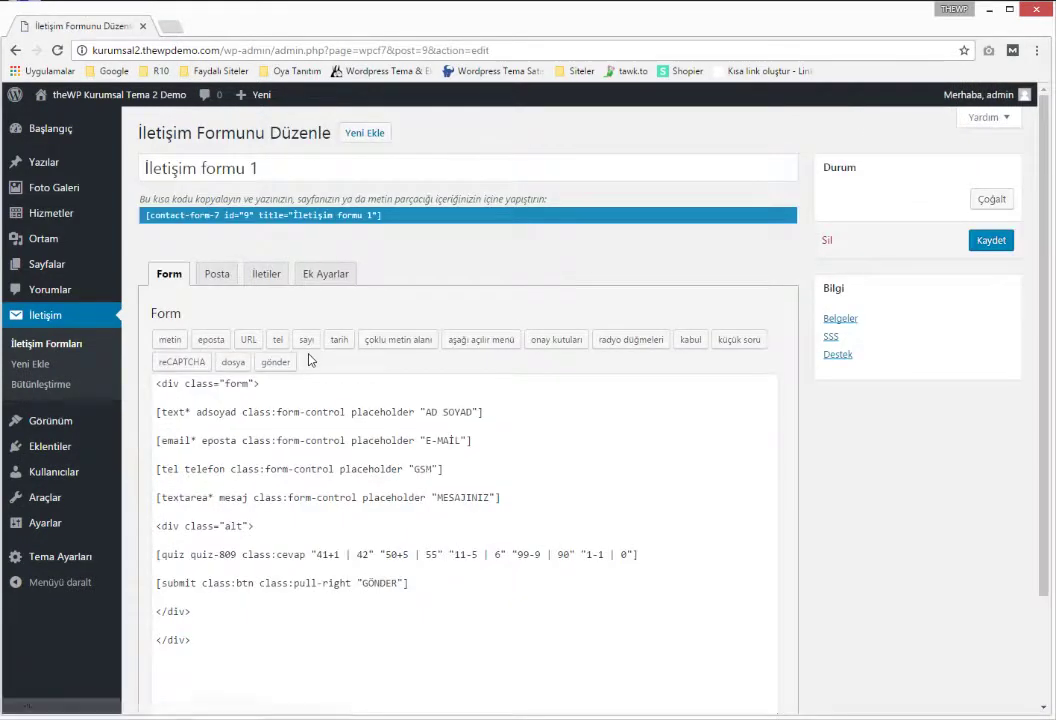
{"action": "left_click", "coordinate": [222, 276]}
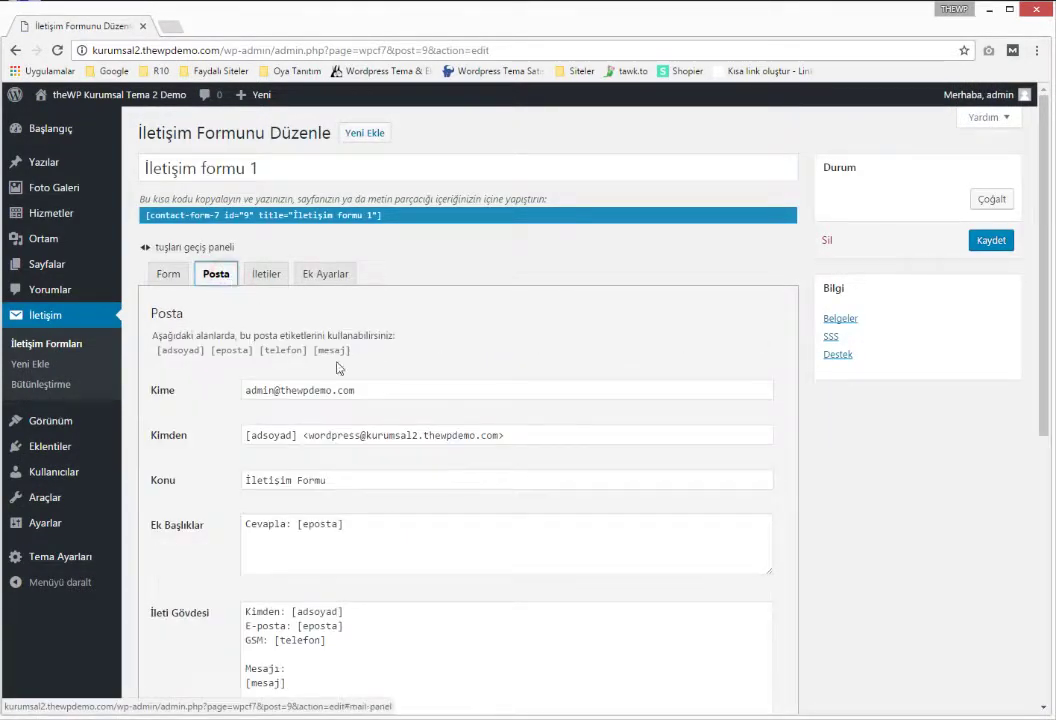
Step: Replace the recipient (Kime) address of the contact form with the site's info e-mail address
{"action": "left_click_drag", "start_coordinate": [380, 391], "coordinate": [246, 390]}
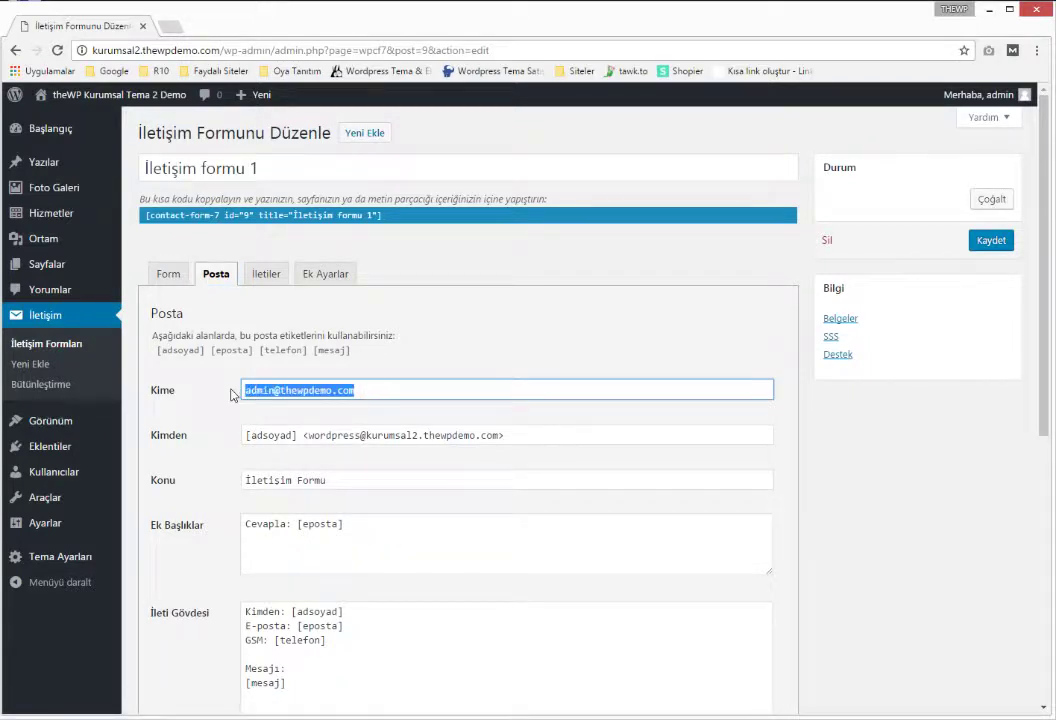
{"action": "left_click", "coordinate": [231, 392]}
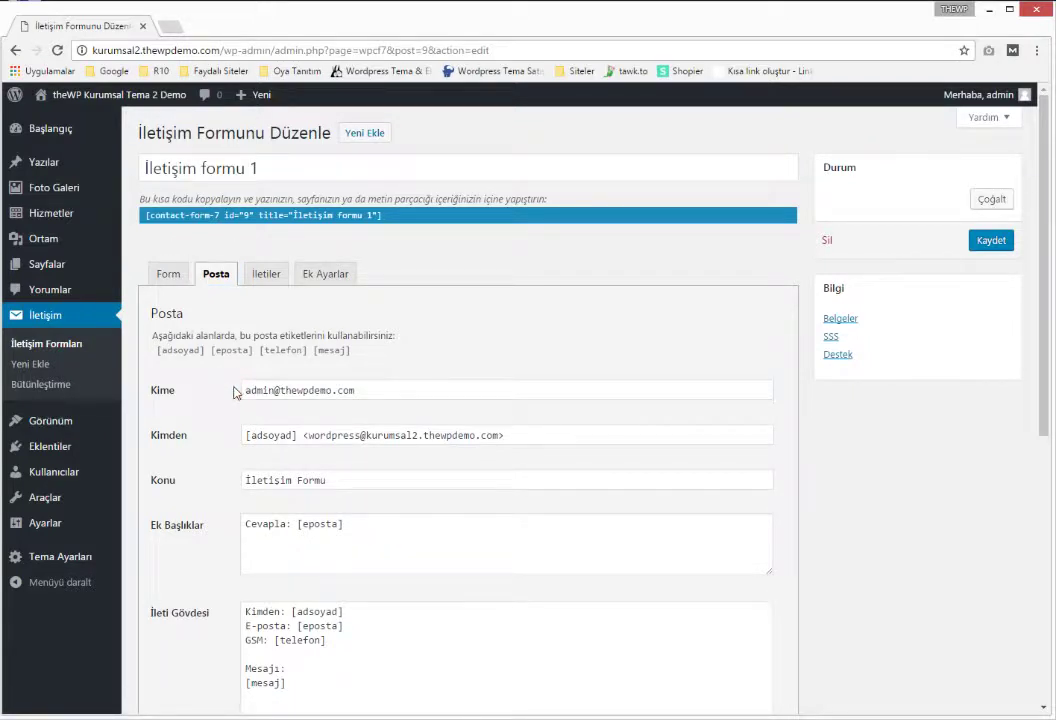
{"action": "mouse_move", "coordinate": [372, 391]}
{"action": "left_mouse_down"}
{"action": "mouse_move", "coordinate": [276, 391]}
{"action": "mouse_move", "coordinate": [370, 392]}
{"action": "left_mouse_up"}
{"action": "triple_click", "coordinate": [278, 391]}
{"action": "left_click", "coordinate": [286, 393]}
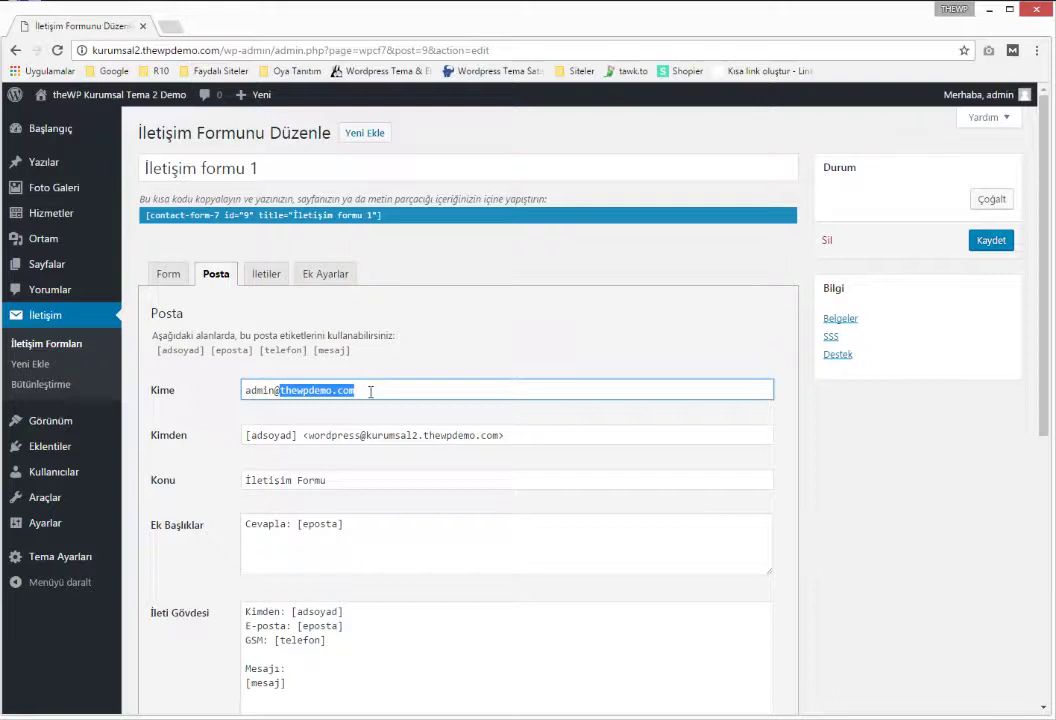
{"action": "key", "text": "ctrl+a"}
{"action": "type", "text": "in"}
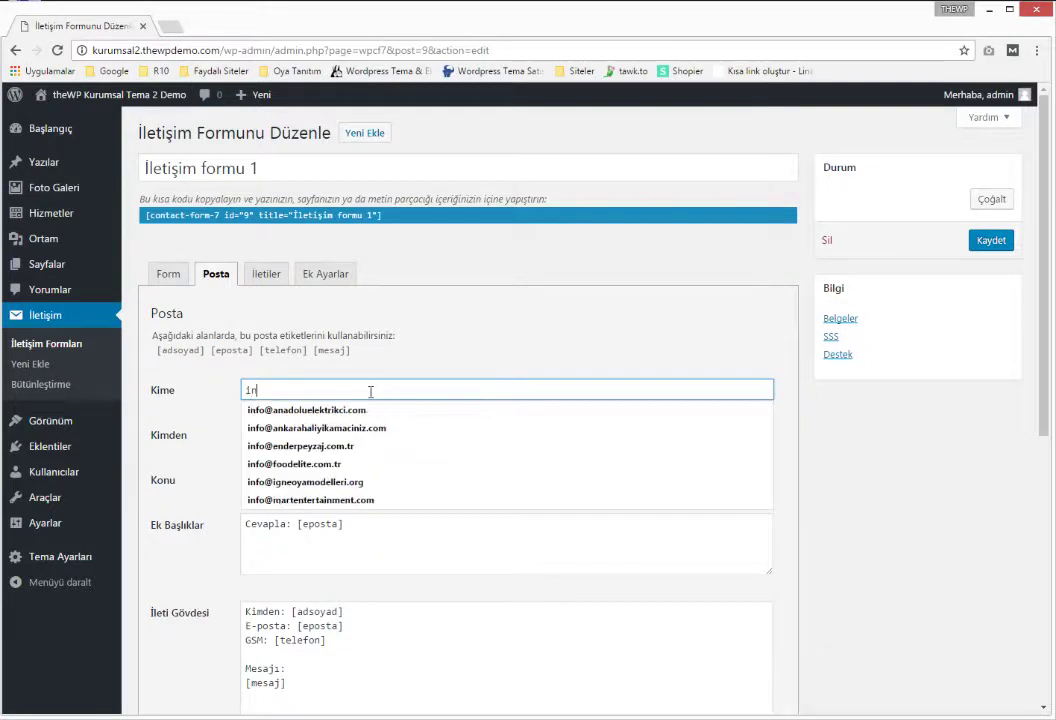
{"action": "type", "text": "fo@siteadresi"}
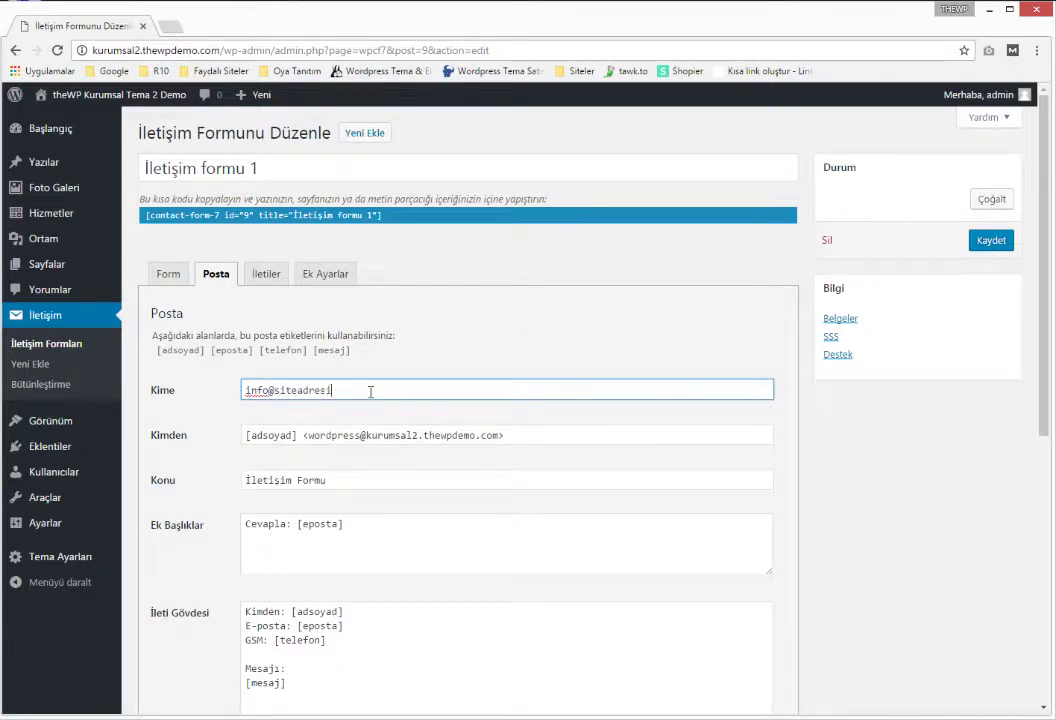
{"action": "type", "text": ".com"}
Step: Copy the domain siteadresi.com from the Kime address over the domain in the sender (Kimden) address
{"action": "left_click_drag", "start_coordinate": [276, 390], "coordinate": [361, 391]}
{"action": "key", "text": "ctrl+c"}
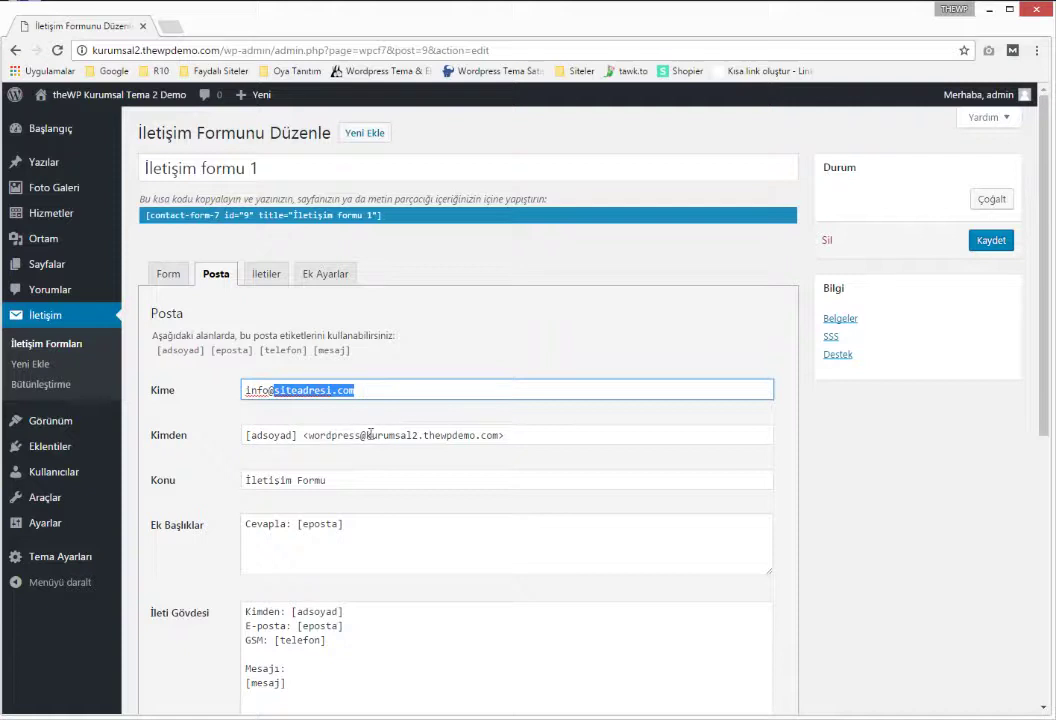
{"action": "left_click_drag", "start_coordinate": [368, 435], "coordinate": [494, 436]}
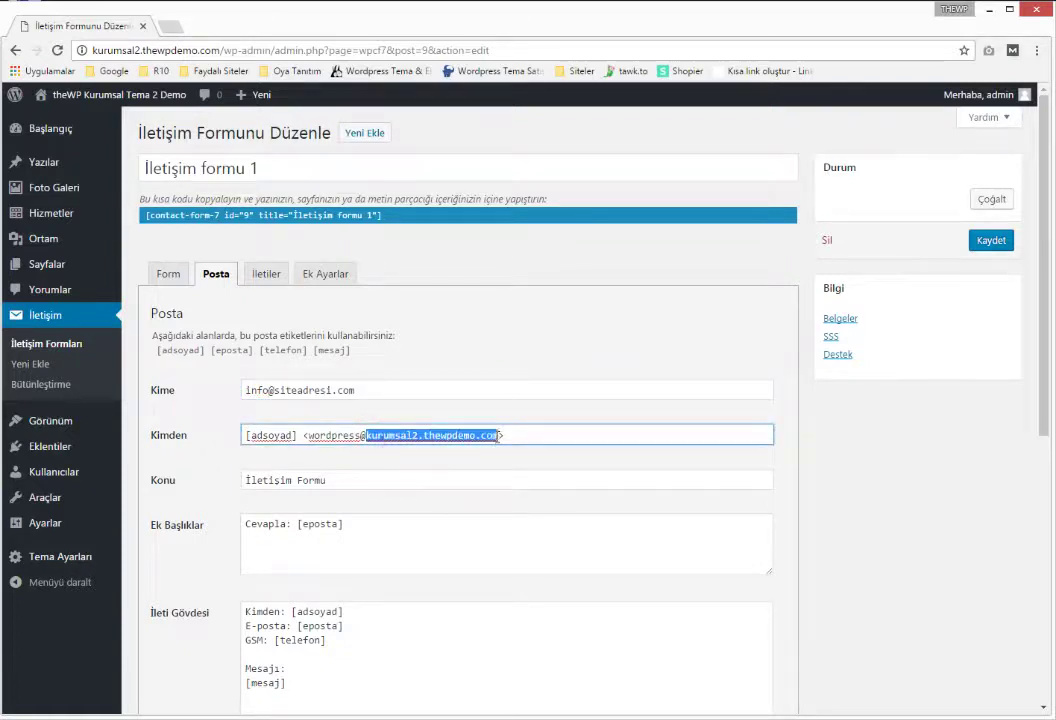
{"action": "key", "text": "ctrl+v"}
{"action": "left_click", "coordinate": [464, 469]}
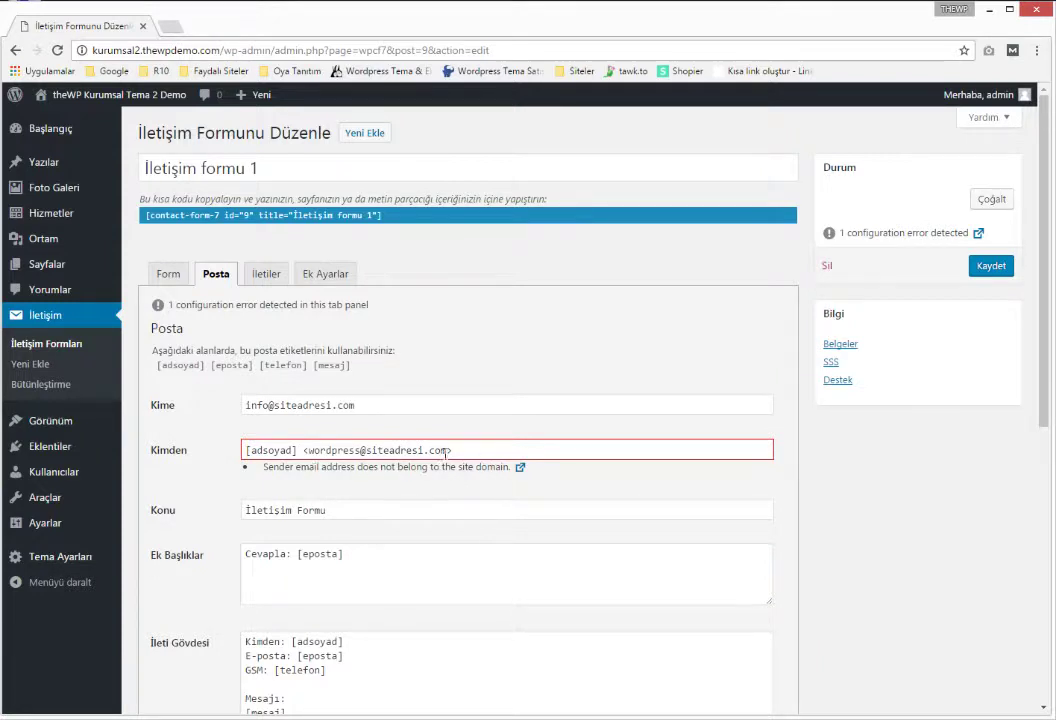
Step: Compare the domains of the Kimden and Kime addresses in the contact form's mail settings
{"action": "left_click_drag", "start_coordinate": [445, 453], "coordinate": [372, 451]}
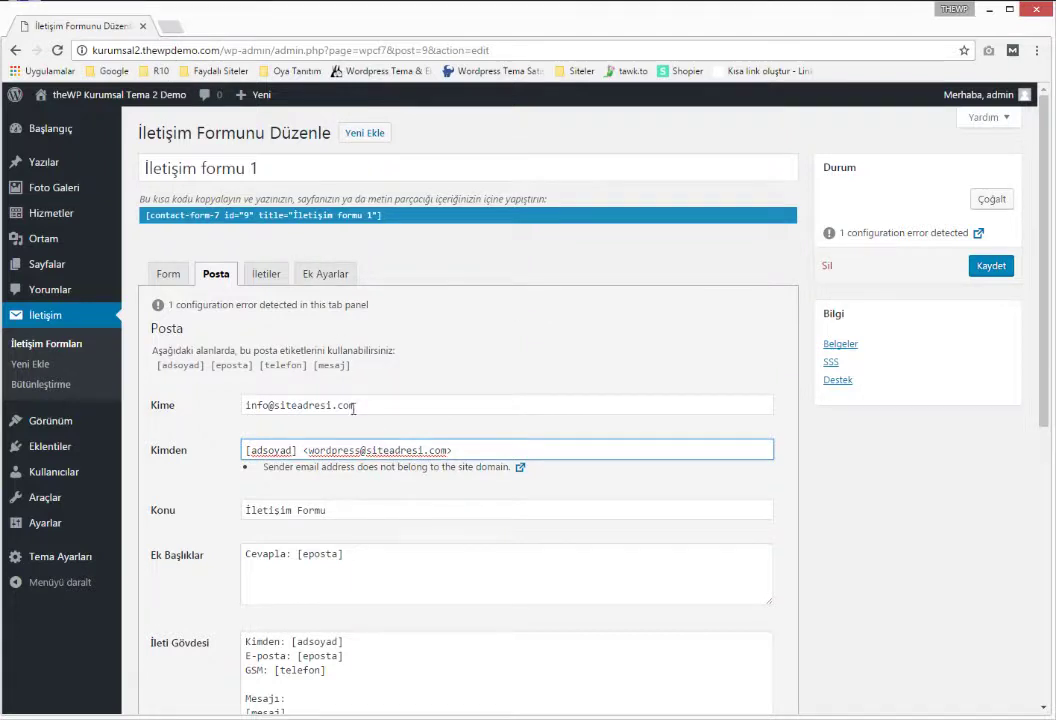
{"action": "left_click_drag", "start_coordinate": [356, 405], "coordinate": [276, 404]}
{"action": "left_click", "coordinate": [430, 451]}
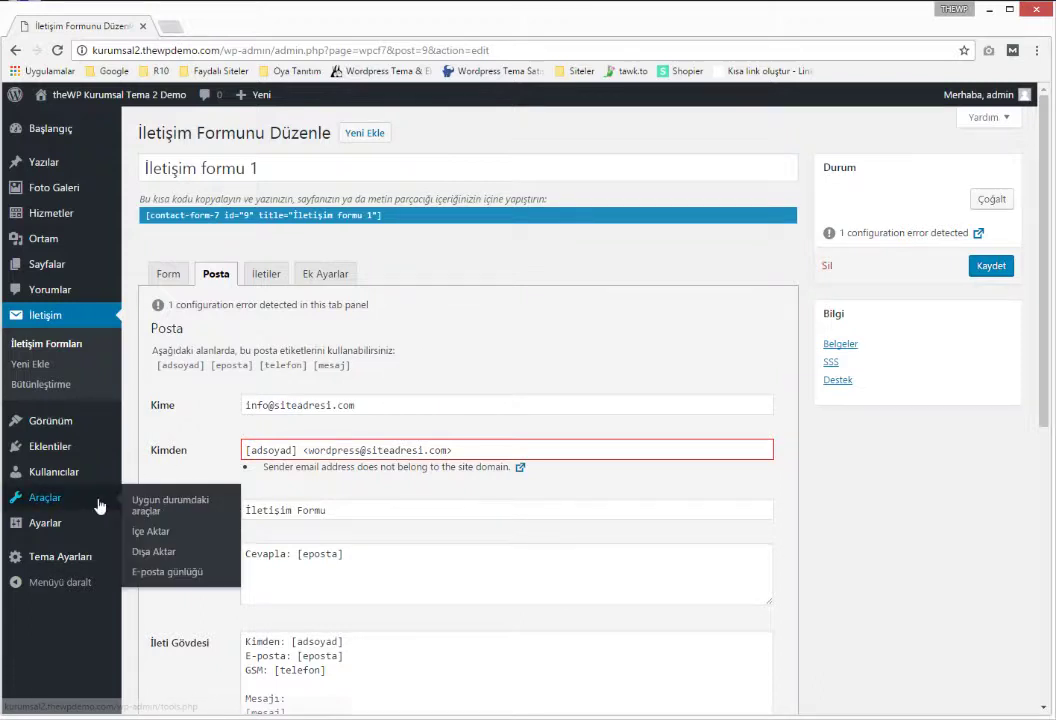
{"action": "mouse_move", "coordinate": [84, 525]}
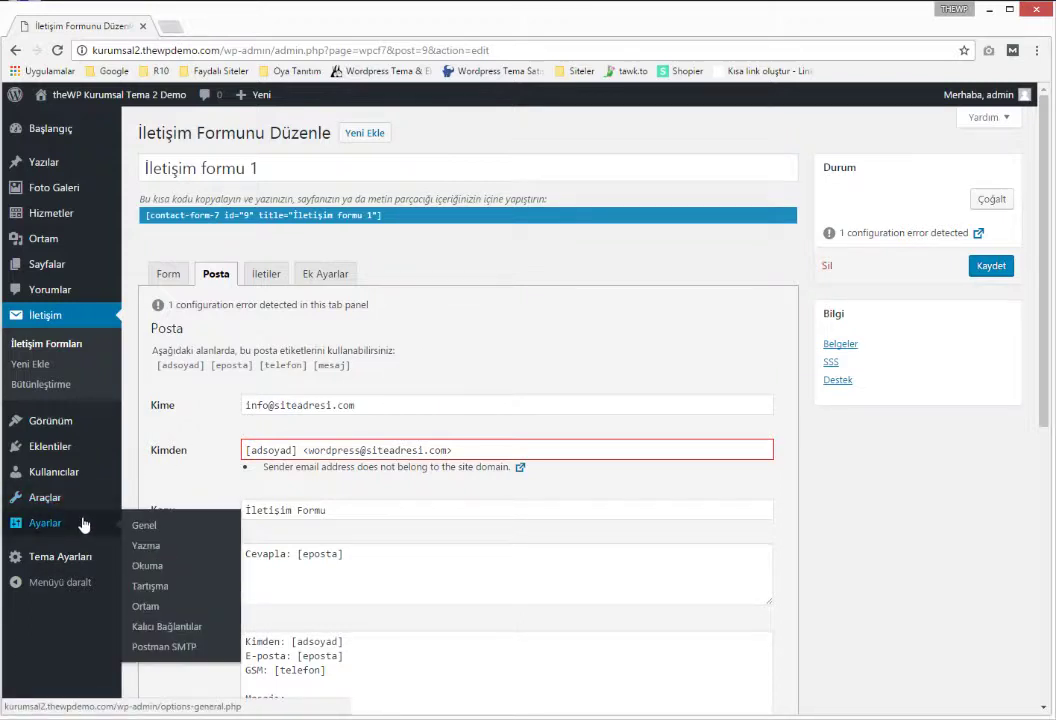
{"action": "left_click_drag", "start_coordinate": [358, 405], "coordinate": [238, 403]}
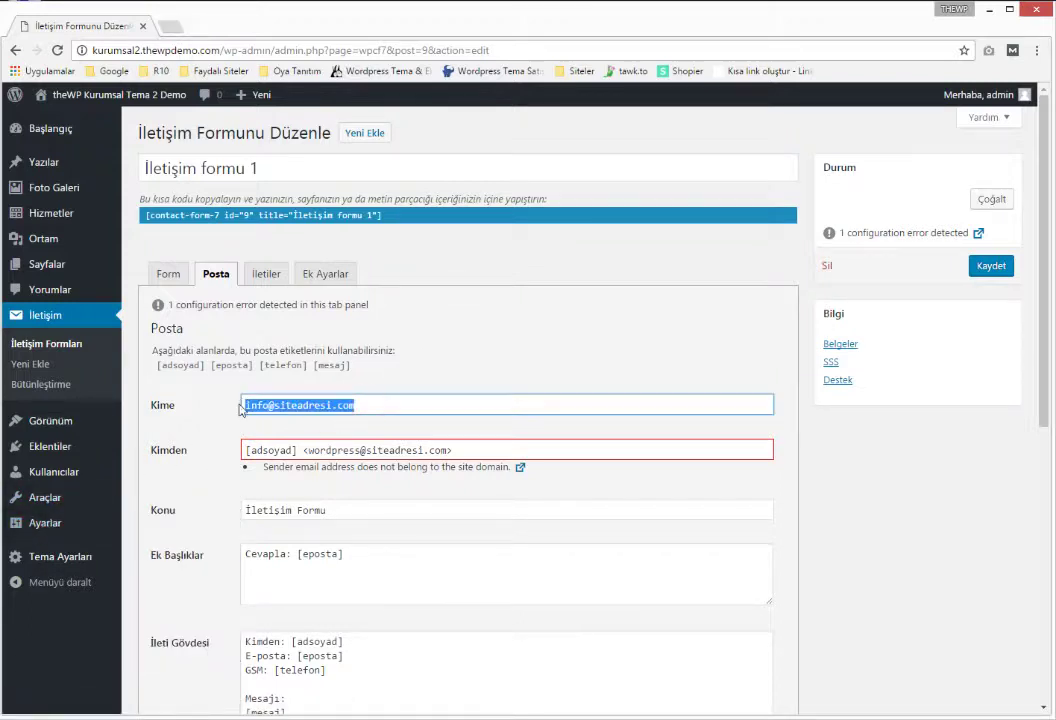
Step: Open the Postman SMTP settings, leaving the contact form without saving its changes
{"action": "left_click", "coordinate": [237, 405]}
{"action": "mouse_move", "coordinate": [80, 532]}
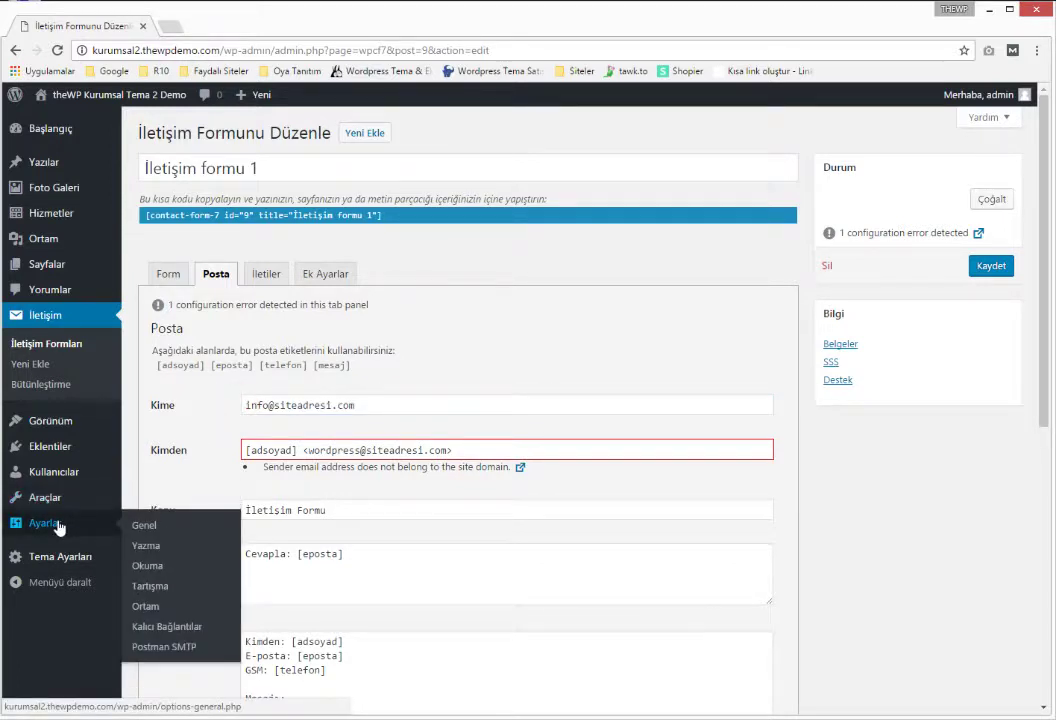
{"action": "left_click", "coordinate": [163, 646]}
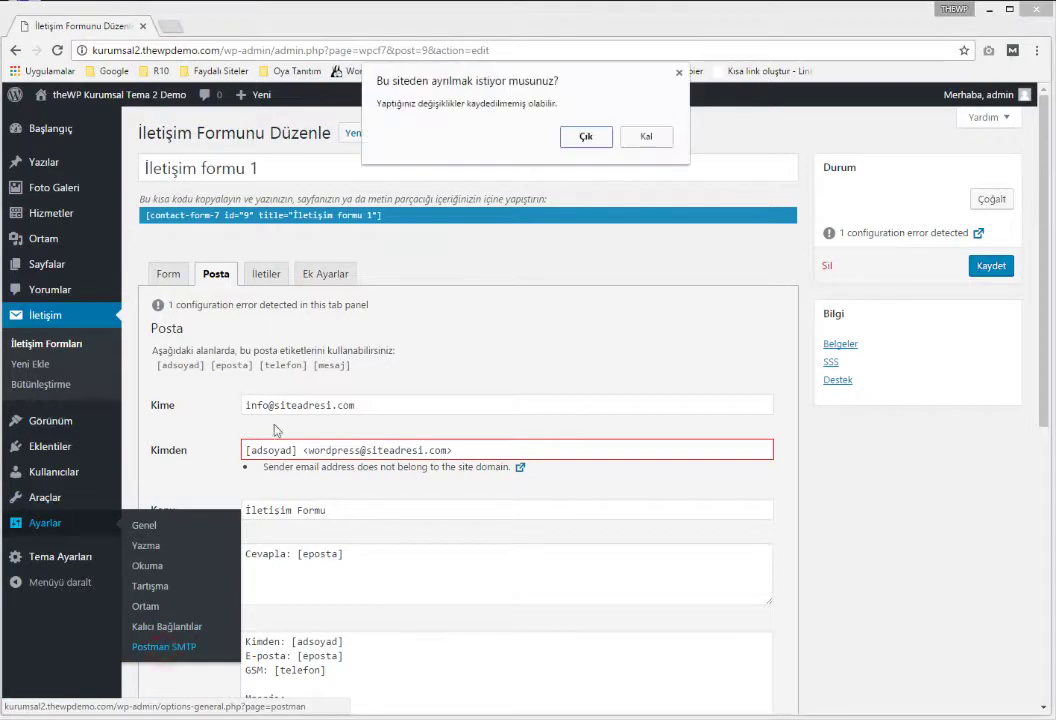
{"action": "left_click", "coordinate": [572, 135]}
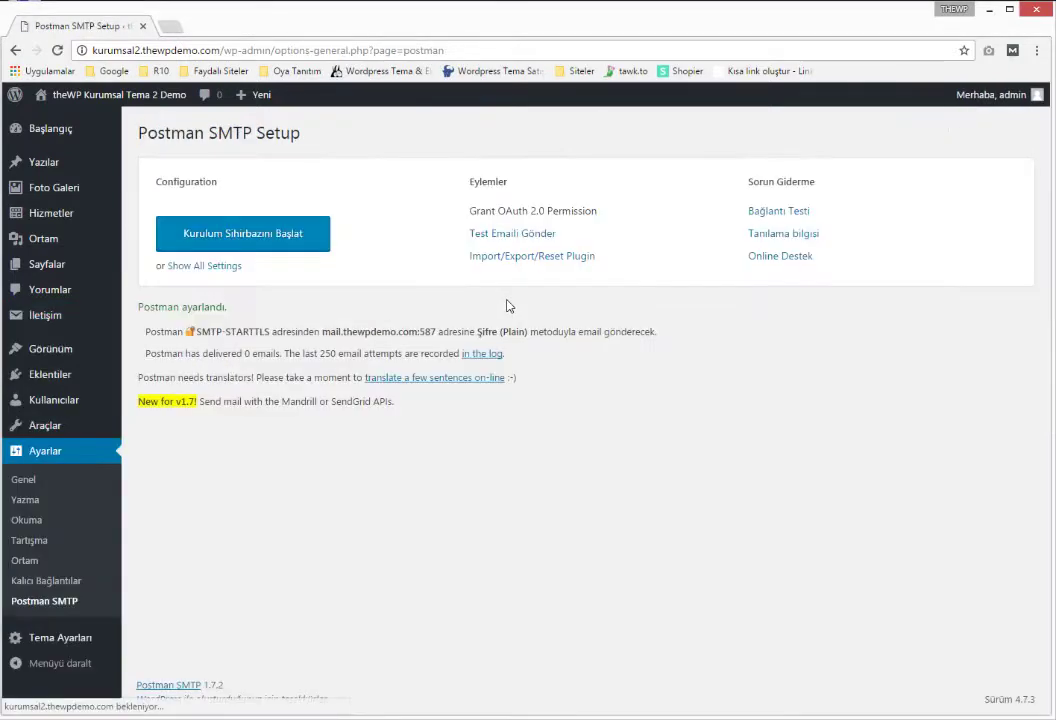
Step: Start the Postman setup wizard, check the sender e-mail address in Gönderen Bilgisi, and return to the Postman SMTP overview
{"action": "left_click", "coordinate": [297, 232]}
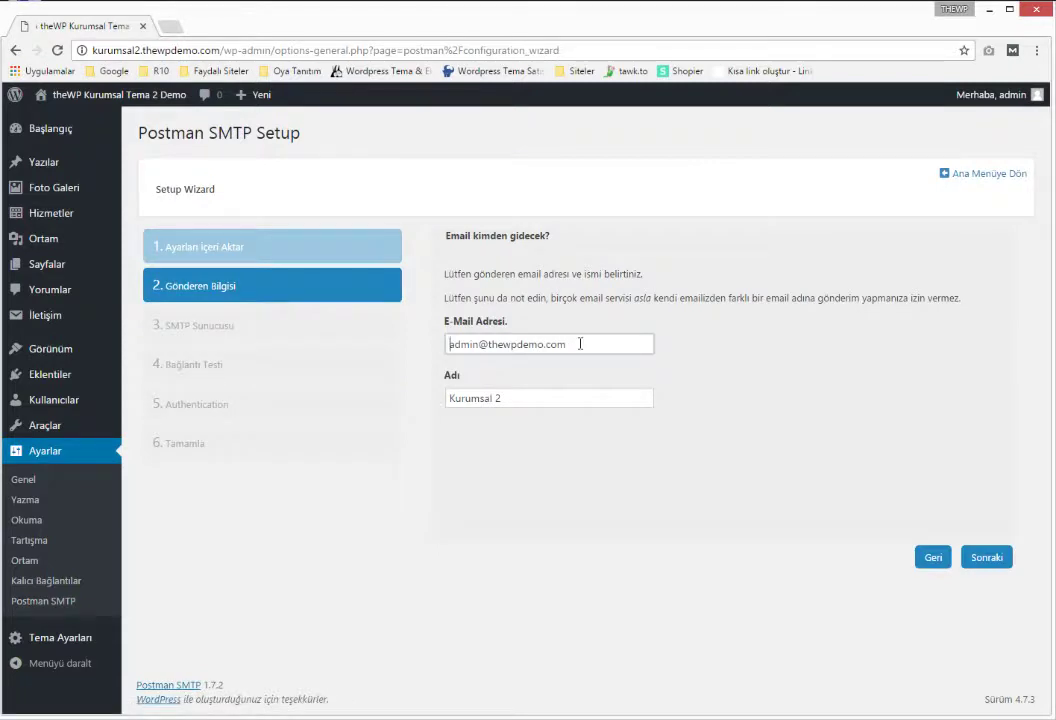
{"action": "triple_click", "coordinate": [580, 344]}
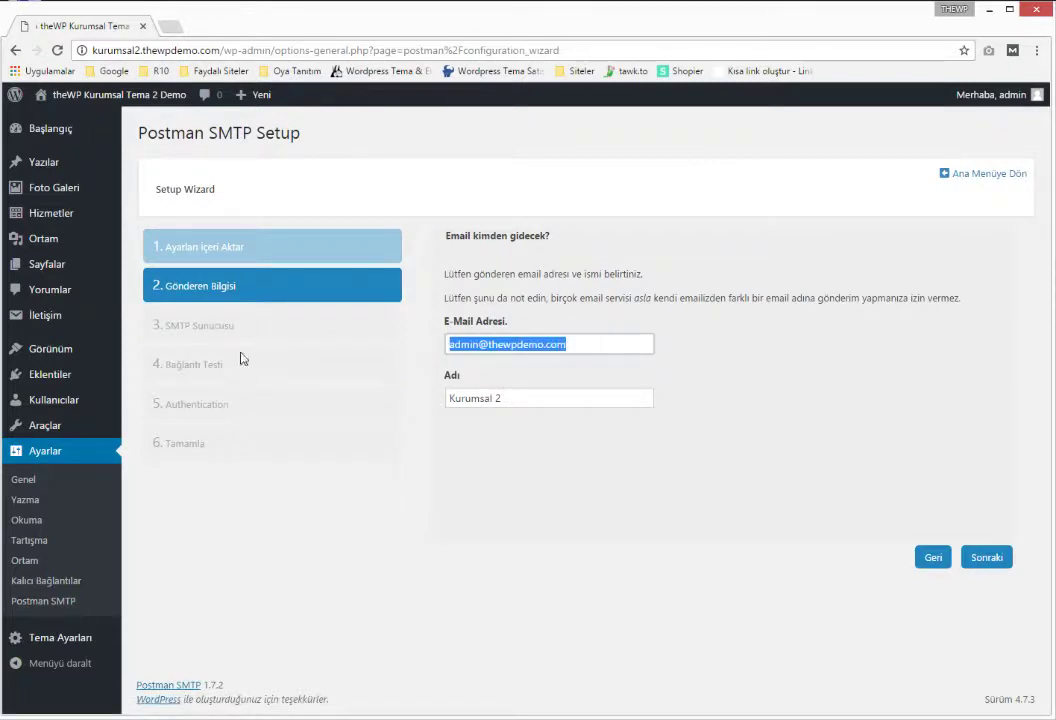
{"action": "left_click", "coordinate": [573, 344]}
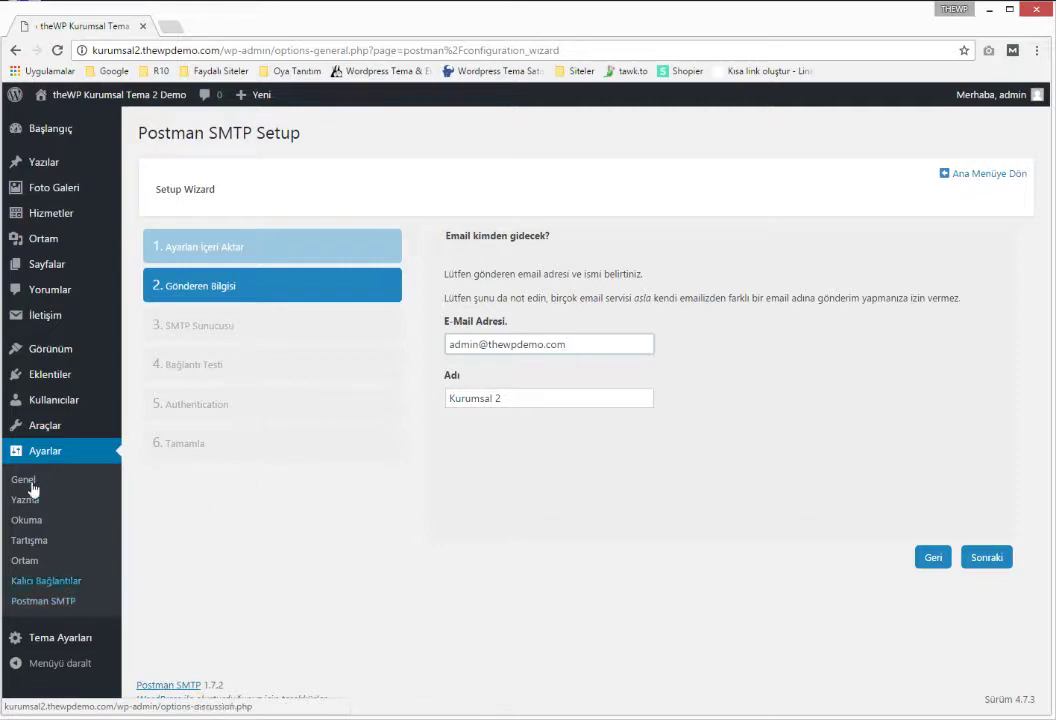
{"action": "left_click", "coordinate": [60, 578]}
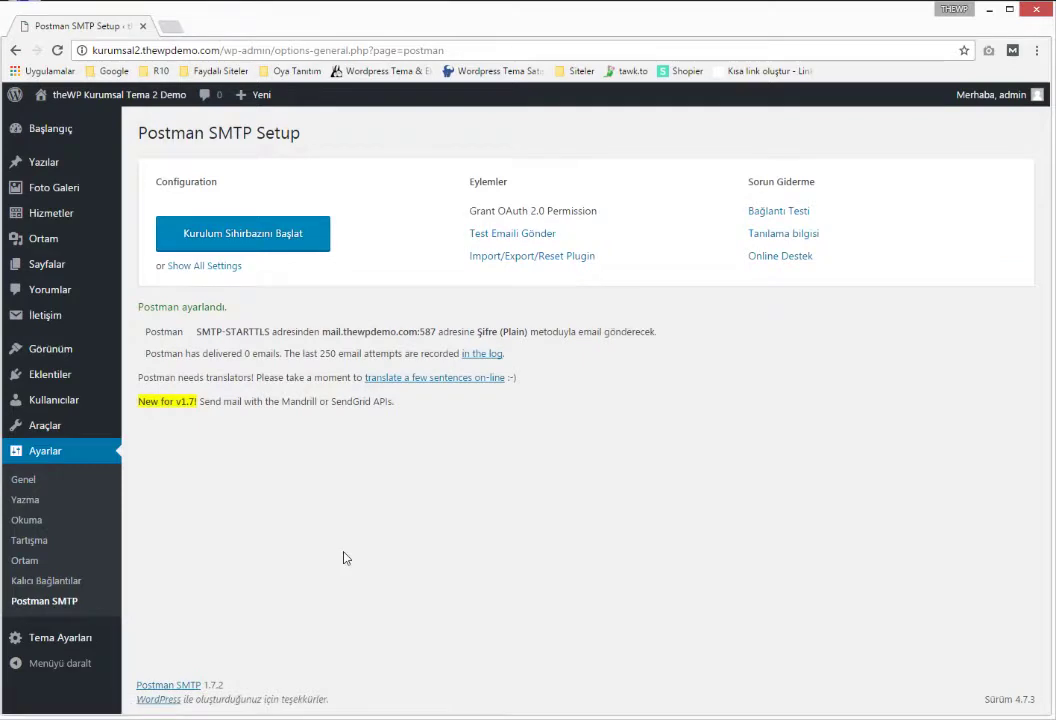
Step: Send a Postman test e-mail to the prefilled recipient address and check its sending status
{"action": "left_click", "coordinate": [512, 234]}
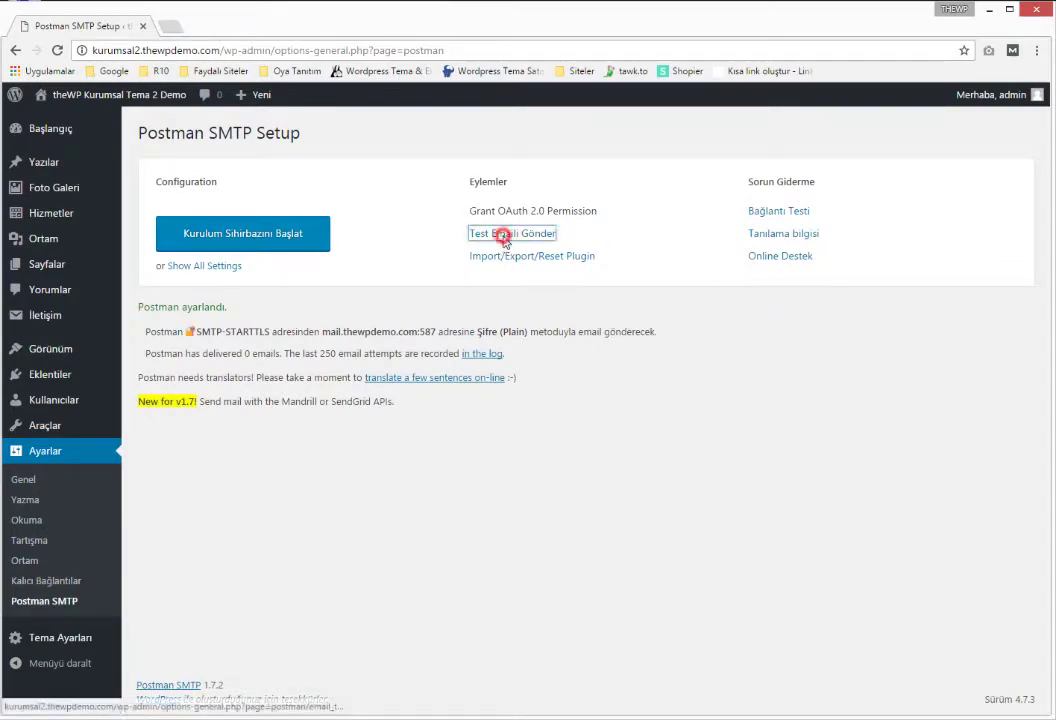
{"action": "left_click_drag", "start_coordinate": [555, 320], "coordinate": [400, 352]}
{"action": "left_click", "coordinate": [400, 352]}
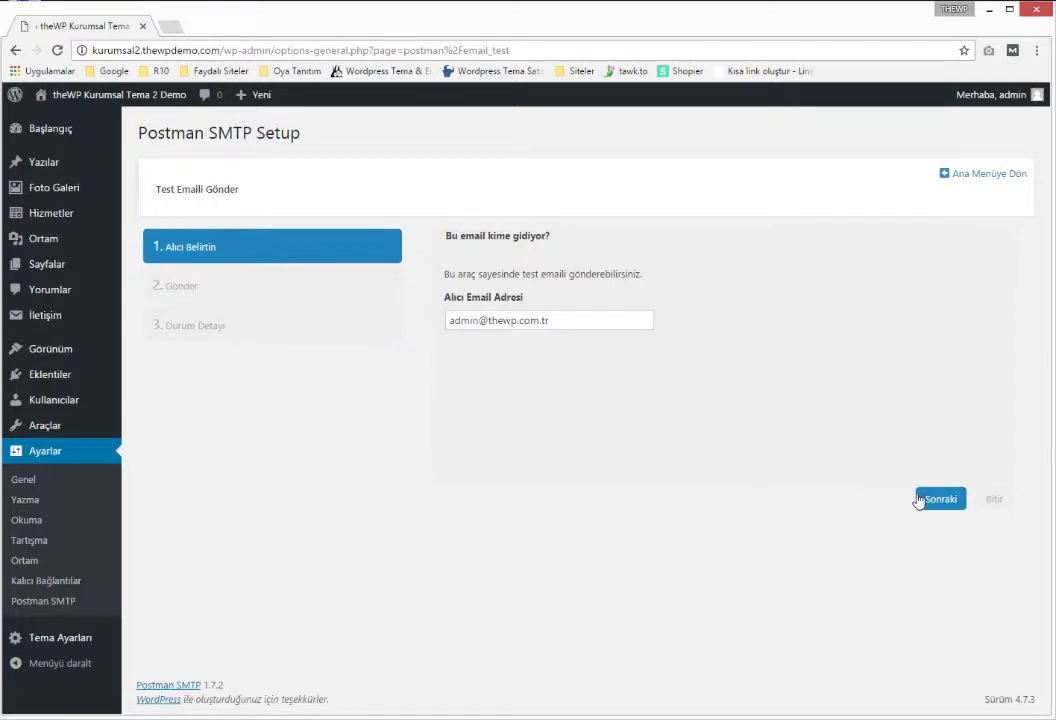
{"action": "left_click", "coordinate": [939, 498]}
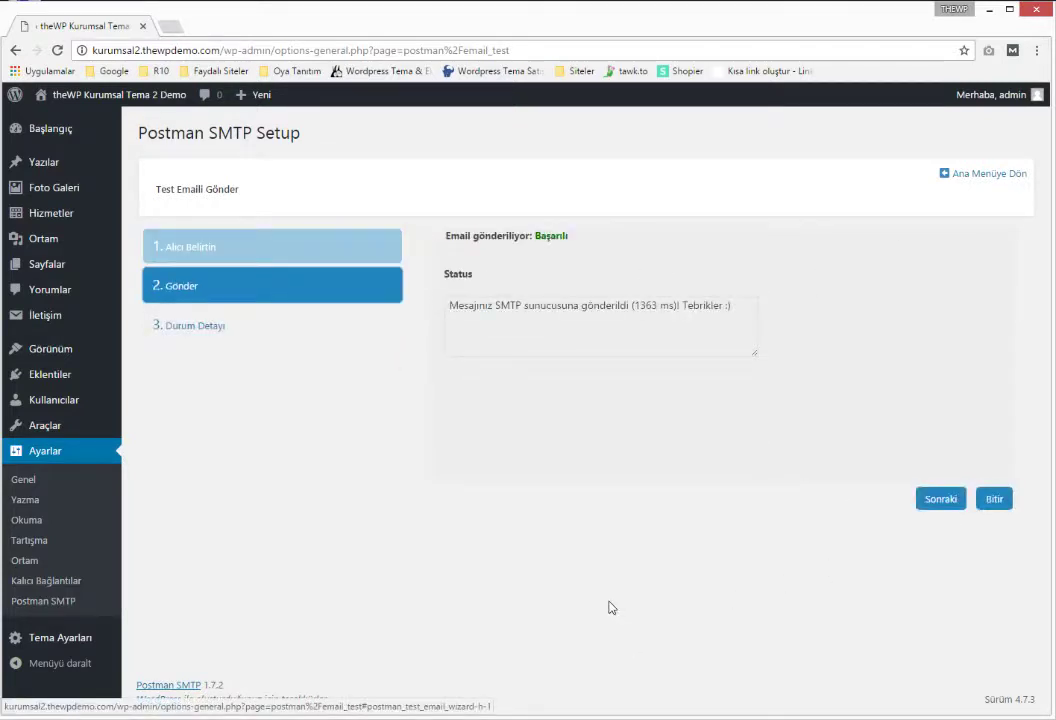
{"action": "double_click", "coordinate": [551, 236]}
{"action": "left_click", "coordinate": [551, 252]}
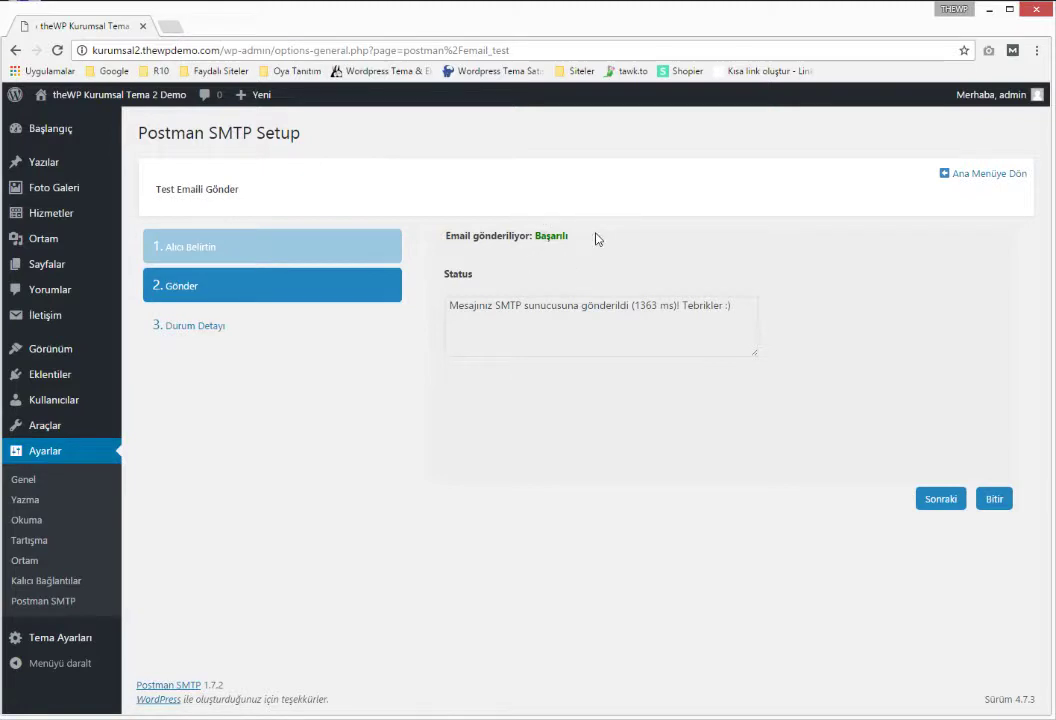
{"action": "double_click", "coordinate": [566, 235]}
{"action": "left_click", "coordinate": [574, 236]}
{"action": "double_click", "coordinate": [560, 235]}
{"action": "left_click", "coordinate": [568, 236]}
Step: Open the theme settings (Tema Ayarları) and review the logo, favicon, location, phone, working hours and slogan fields in Genel Ayarlar
{"action": "left_click", "coordinate": [50, 637]}
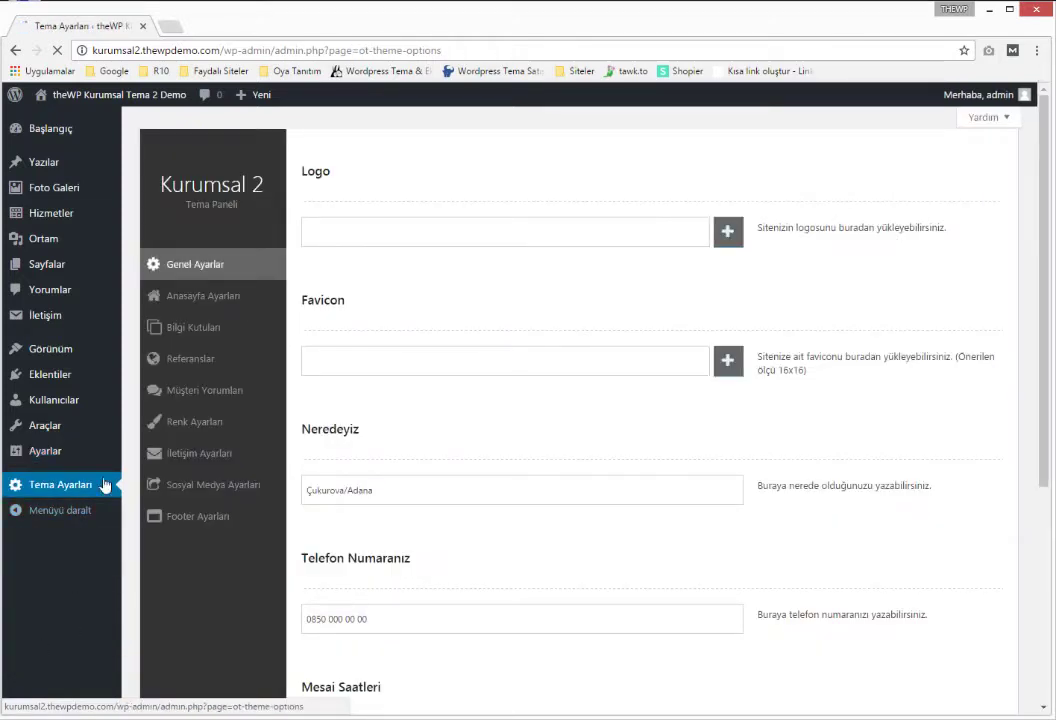
{"action": "scroll", "coordinate": [371, 445], "scroll_direction": "down", "scroll_amount": 3}
{"action": "scroll", "coordinate": [371, 446], "scroll_direction": "down", "scroll_amount": 2}
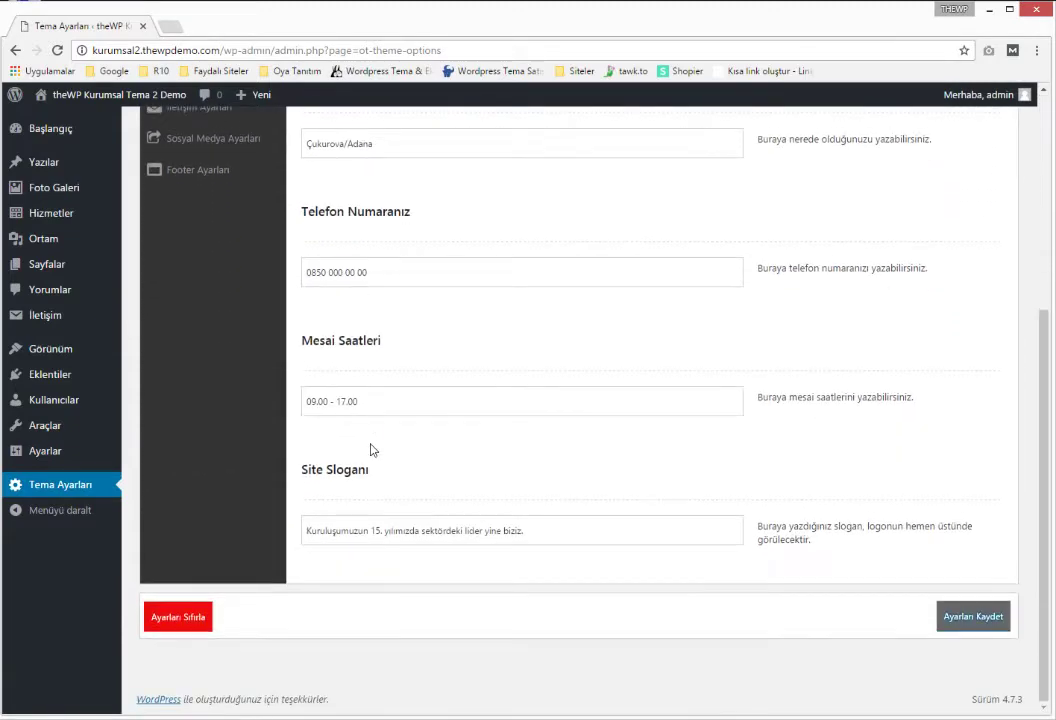
{"action": "scroll", "coordinate": [370, 447], "scroll_direction": "up", "scroll_amount": 4}
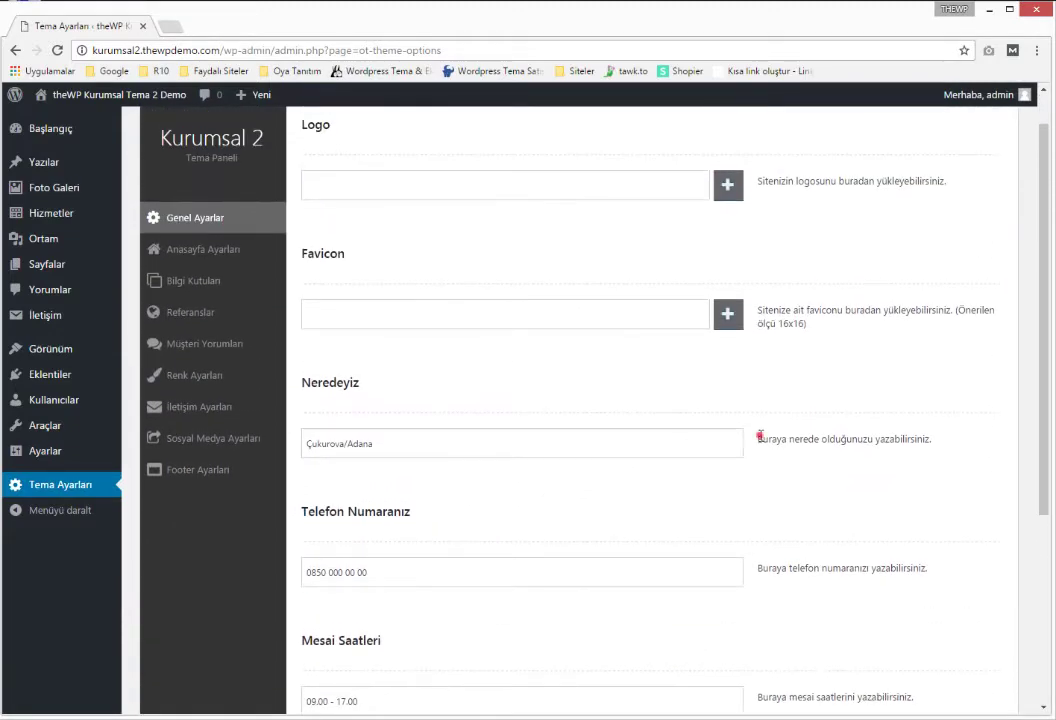
{"action": "left_click_drag", "start_coordinate": [758, 436], "coordinate": [951, 432]}
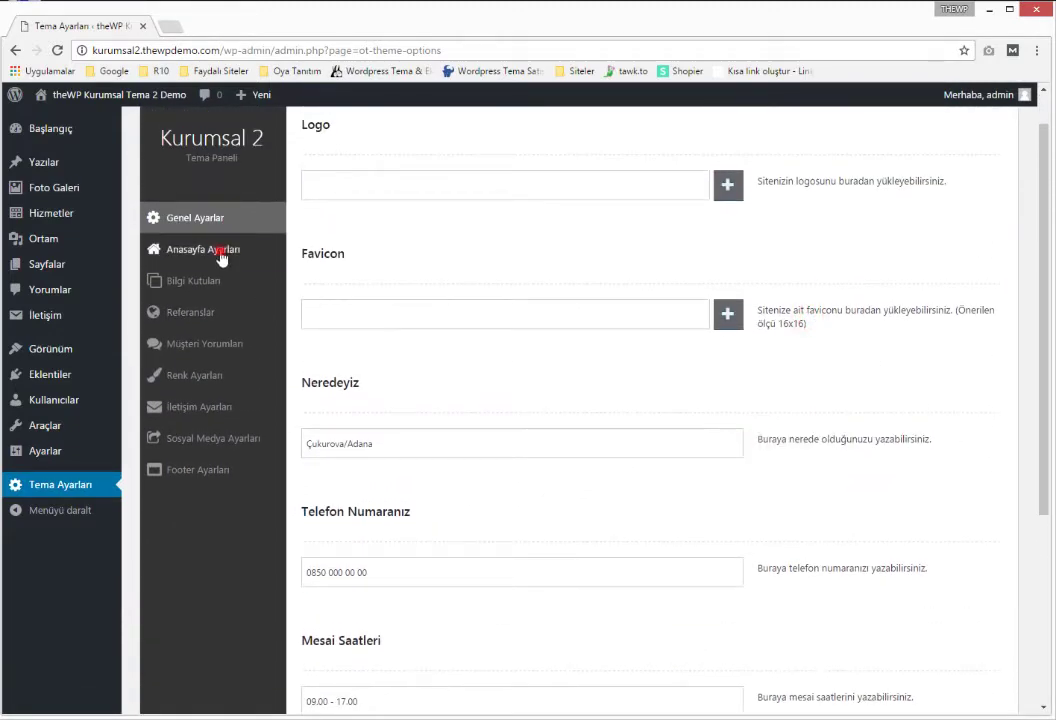
Step: Review the theme's homepage settings (Anasayfa Ayarları), including the news category, video iFrame code and Hakkımızda text
{"action": "left_click", "coordinate": [222, 248]}
{"action": "scroll", "coordinate": [500, 463], "scroll_direction": "down", "scroll_amount": 6}
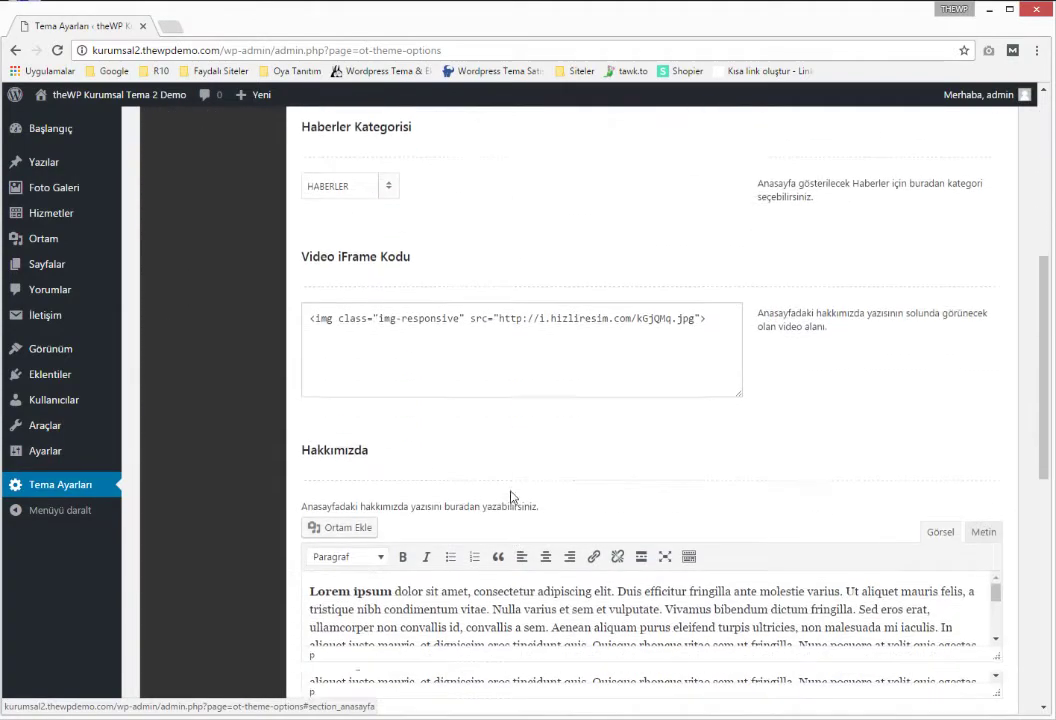
{"action": "scroll", "coordinate": [510, 494], "scroll_direction": "up", "scroll_amount": 6}
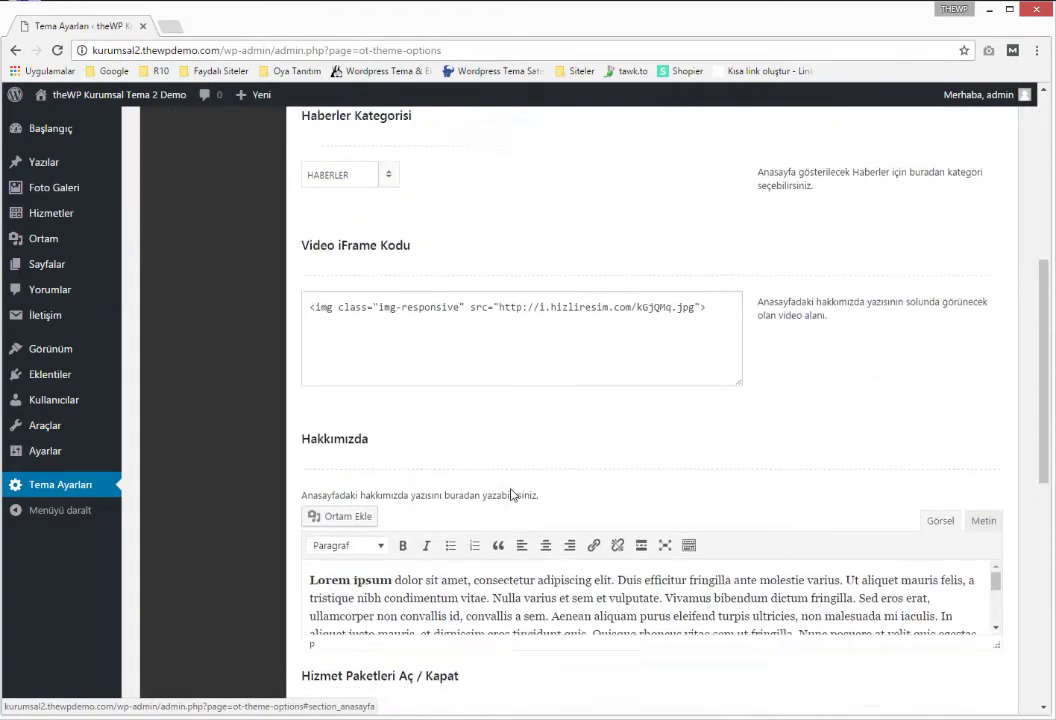
Step: Review the info box settings (Bilgi Kutuları), including the on/off option and each box's title and description
{"action": "left_click", "coordinate": [211, 284]}
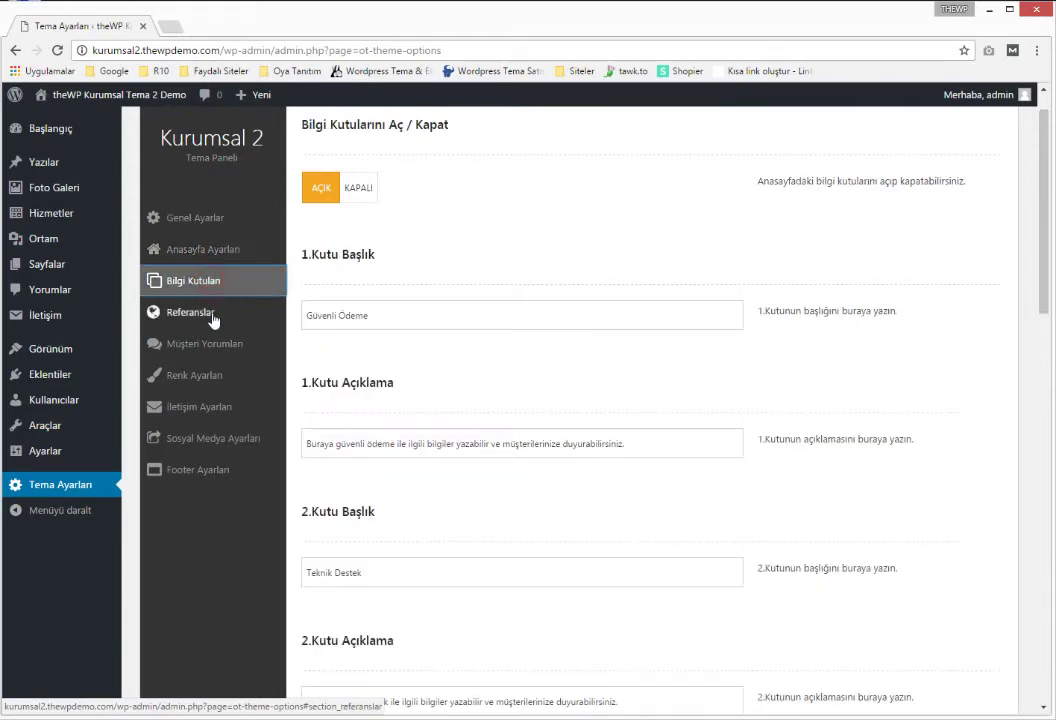
{"action": "scroll", "coordinate": [386, 380], "scroll_direction": "down", "scroll_amount": 5}
{"action": "scroll", "coordinate": [386, 380], "scroll_direction": "down", "scroll_amount": 3}
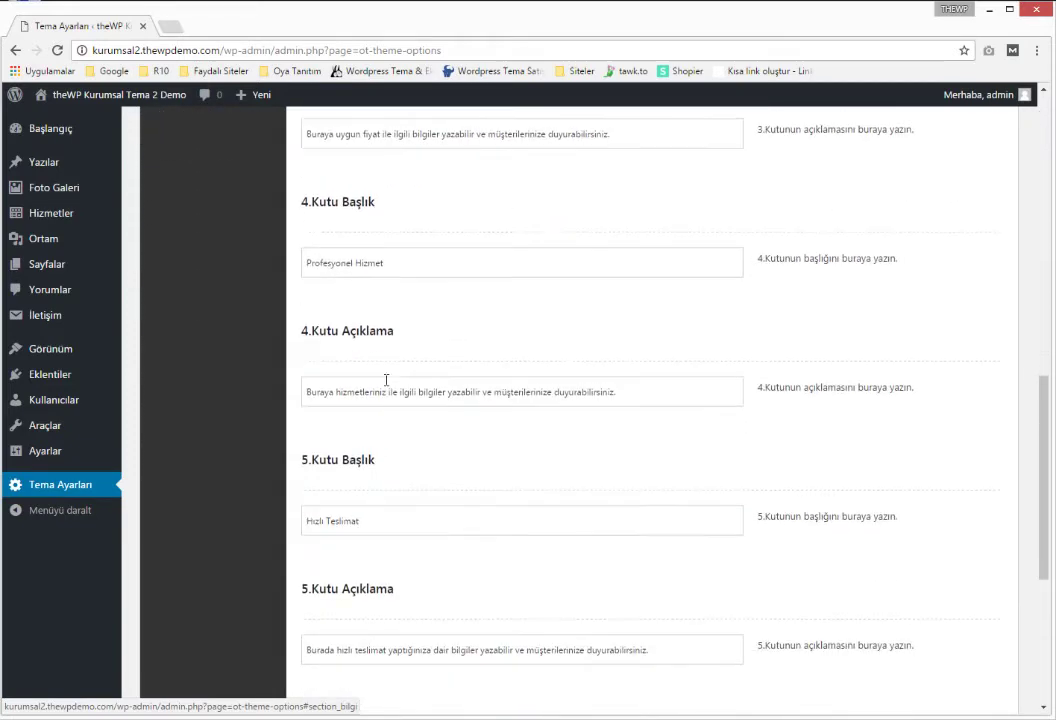
{"action": "scroll", "coordinate": [385, 378], "scroll_direction": "up", "scroll_amount": 8}
{"action": "scroll", "coordinate": [385, 380], "scroll_direction": "up", "scroll_amount": 1}
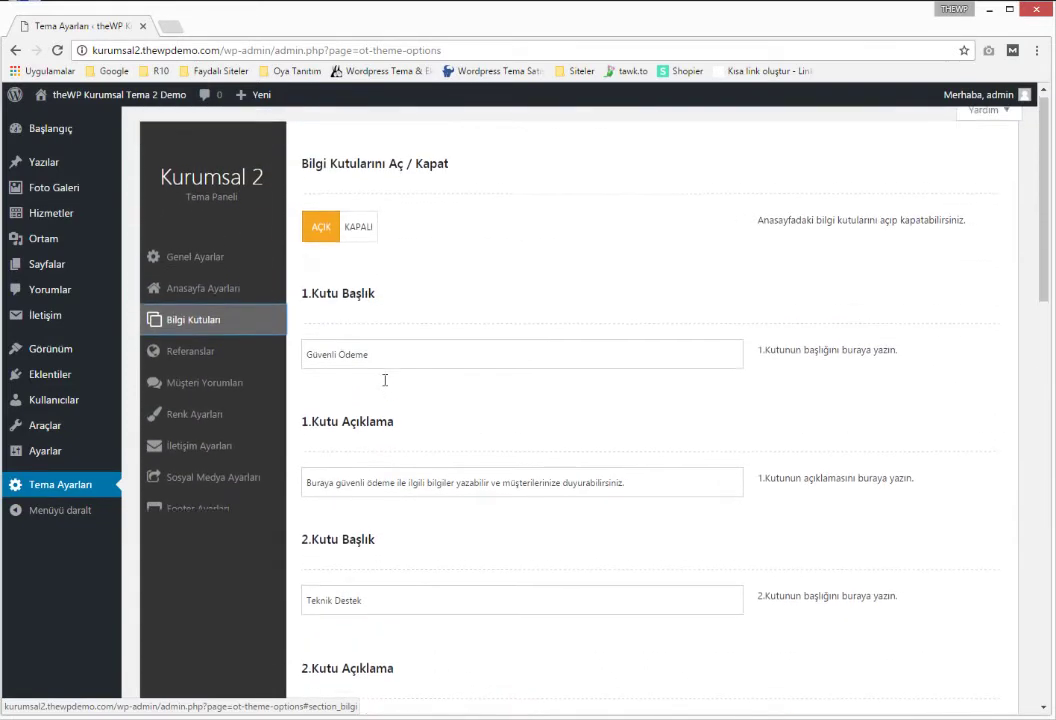